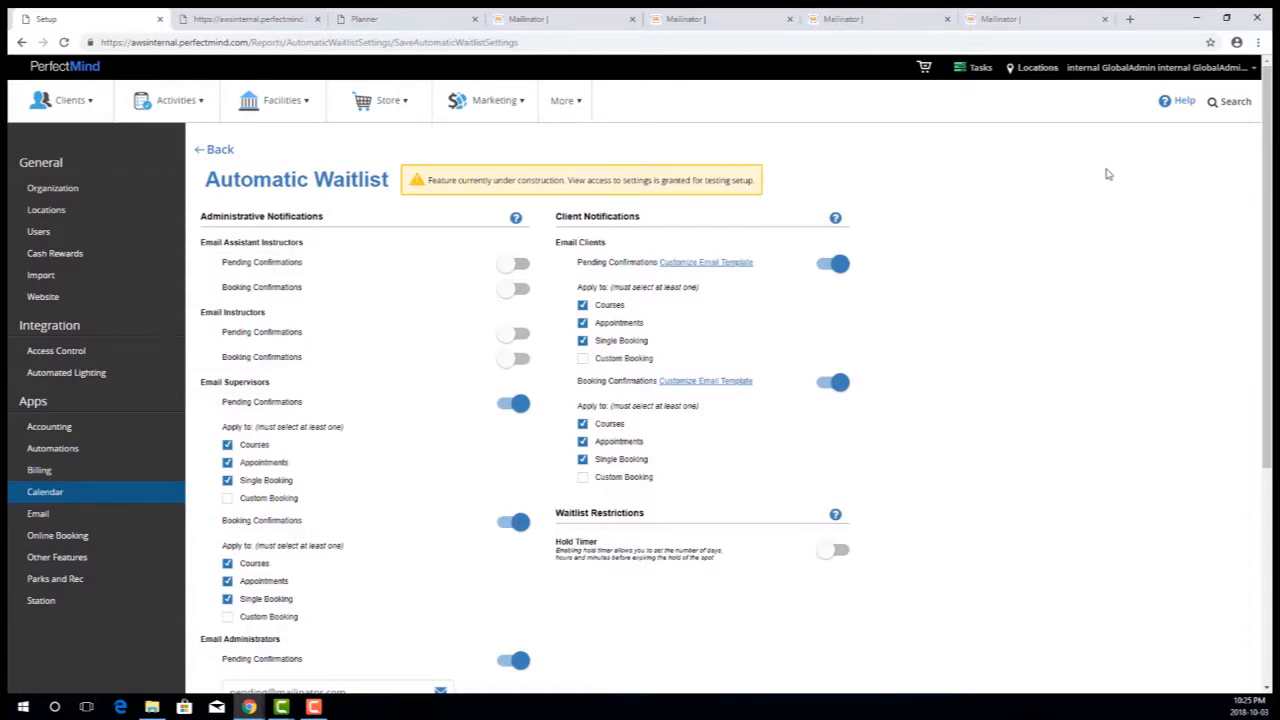
- Open the Automatic Waitlist settings from the Calendar app's waitlist settings
{"action": "left_click", "coordinate": [70, 491]}
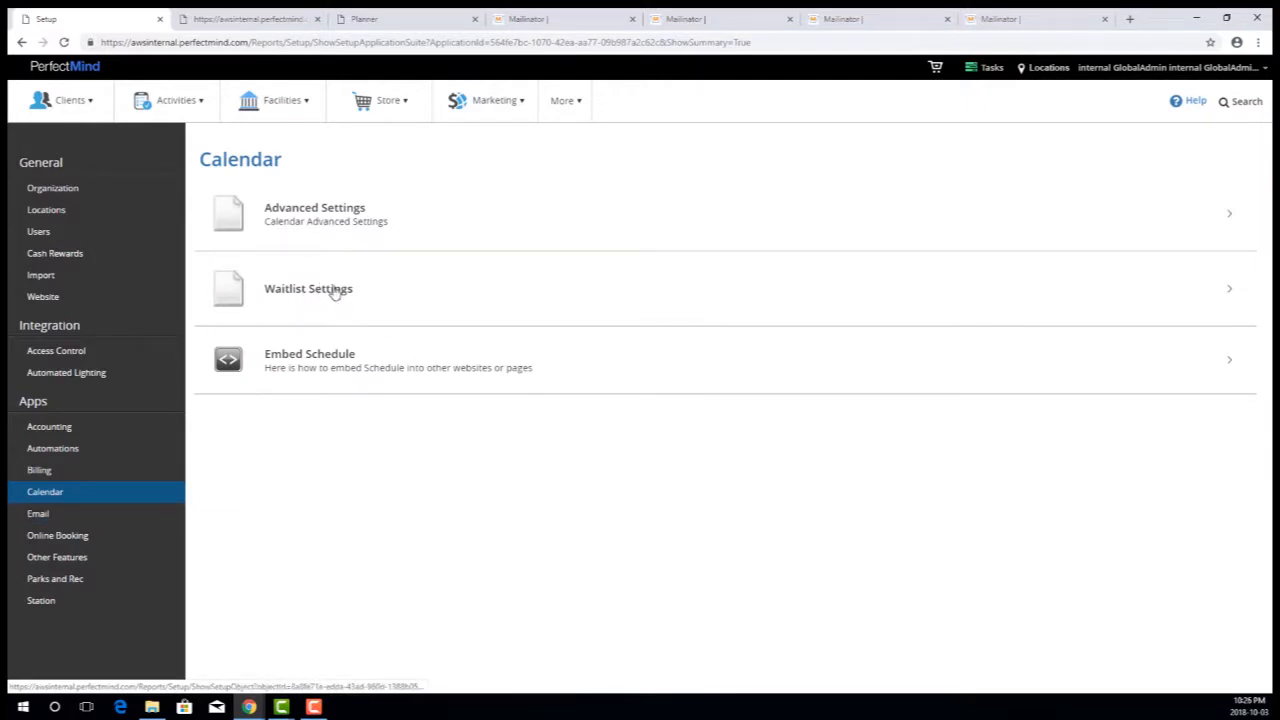
{"action": "left_click", "coordinate": [336, 290]}
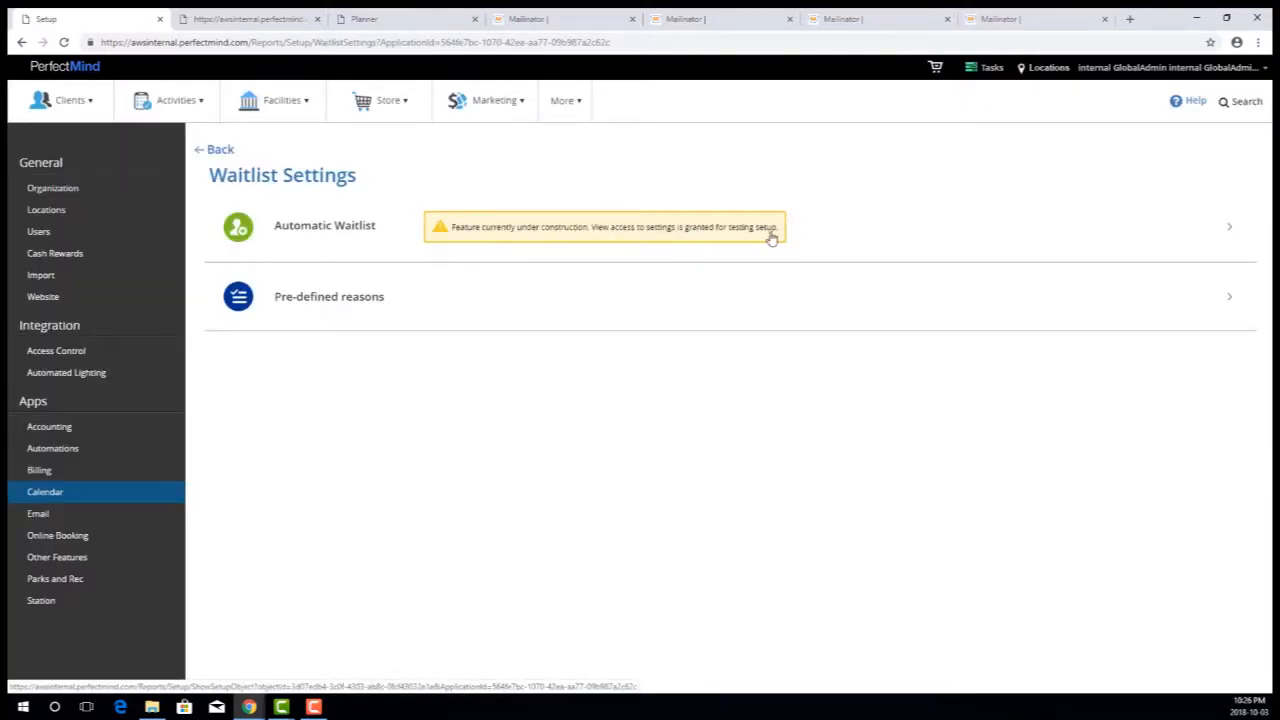
{"action": "left_click", "coordinate": [350, 237]}
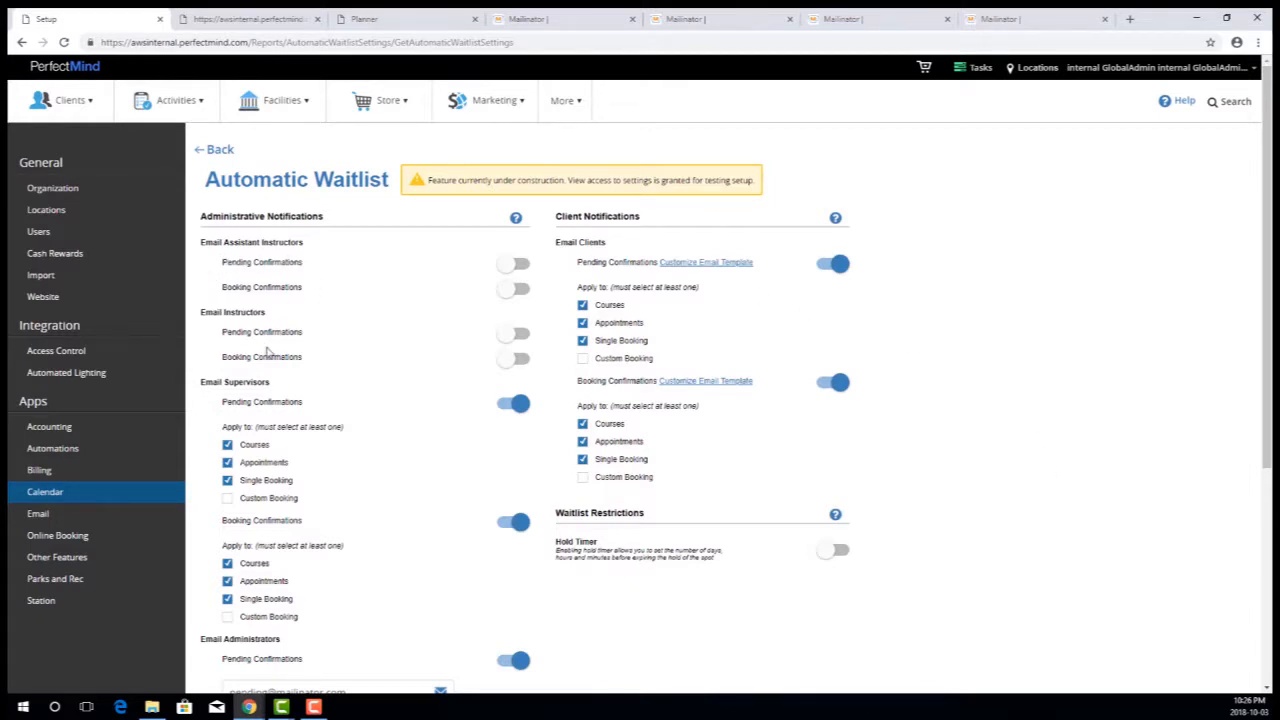
- Review the Automatic Waitlist's administrative notifications, client notifications and waitlist restrictions, including the supervisor and administrator email options
{"action": "scroll", "coordinate": [428, 330], "scroll_direction": "down", "scroll_amount": 1}
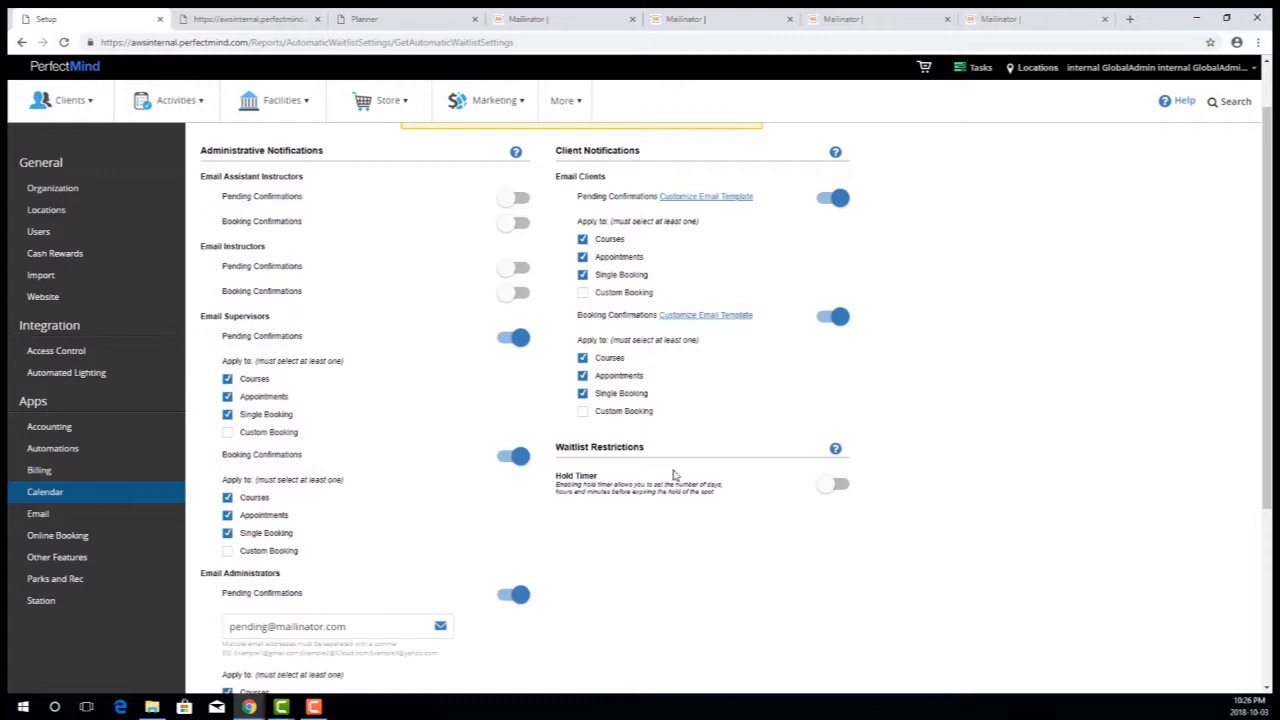
{"action": "scroll", "coordinate": [1012, 543], "scroll_direction": "up", "scroll_amount": 1}
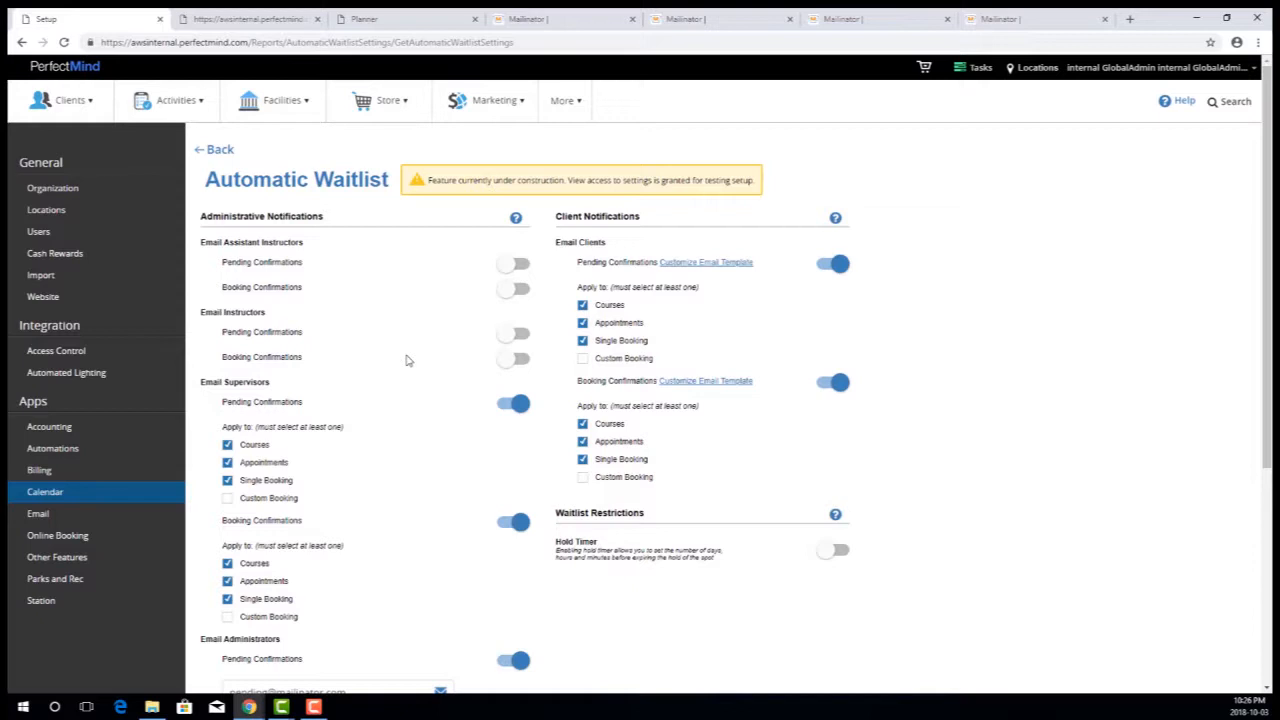
{"action": "scroll", "coordinate": [1074, 425], "scroll_direction": "down", "scroll_amount": 2}
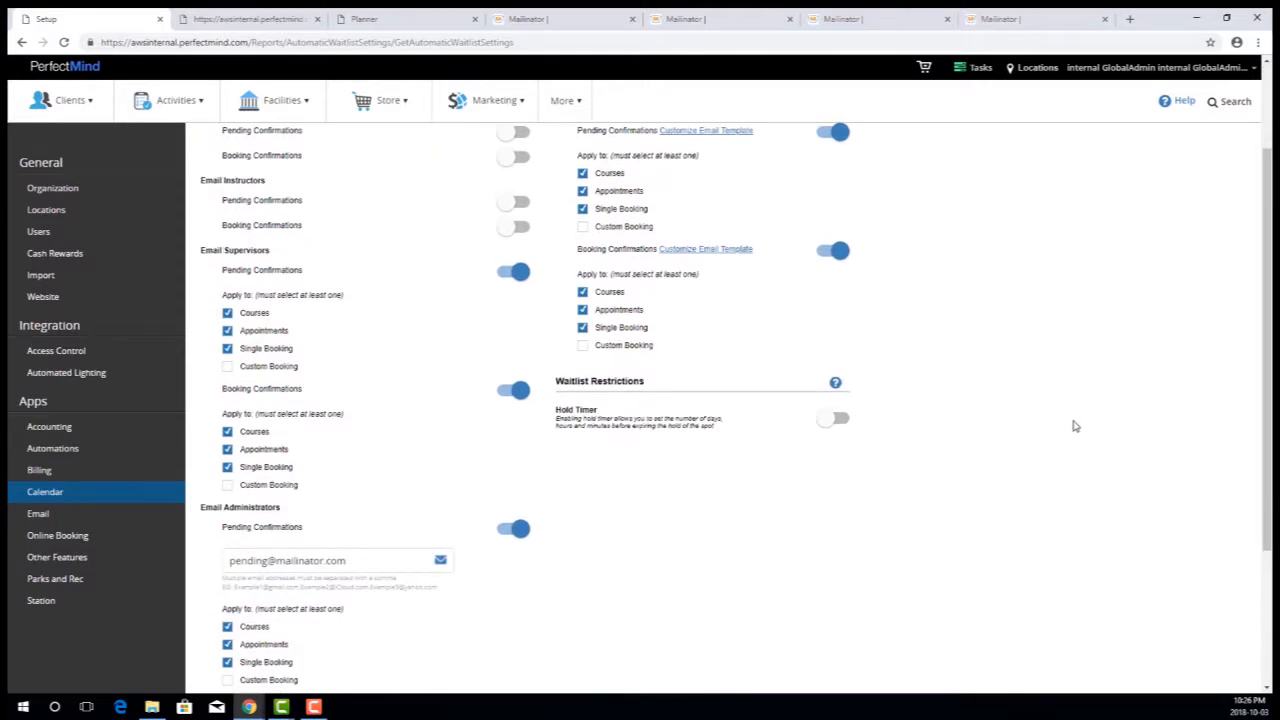
{"action": "scroll", "coordinate": [1075, 421], "scroll_direction": "up", "scroll_amount": 2}
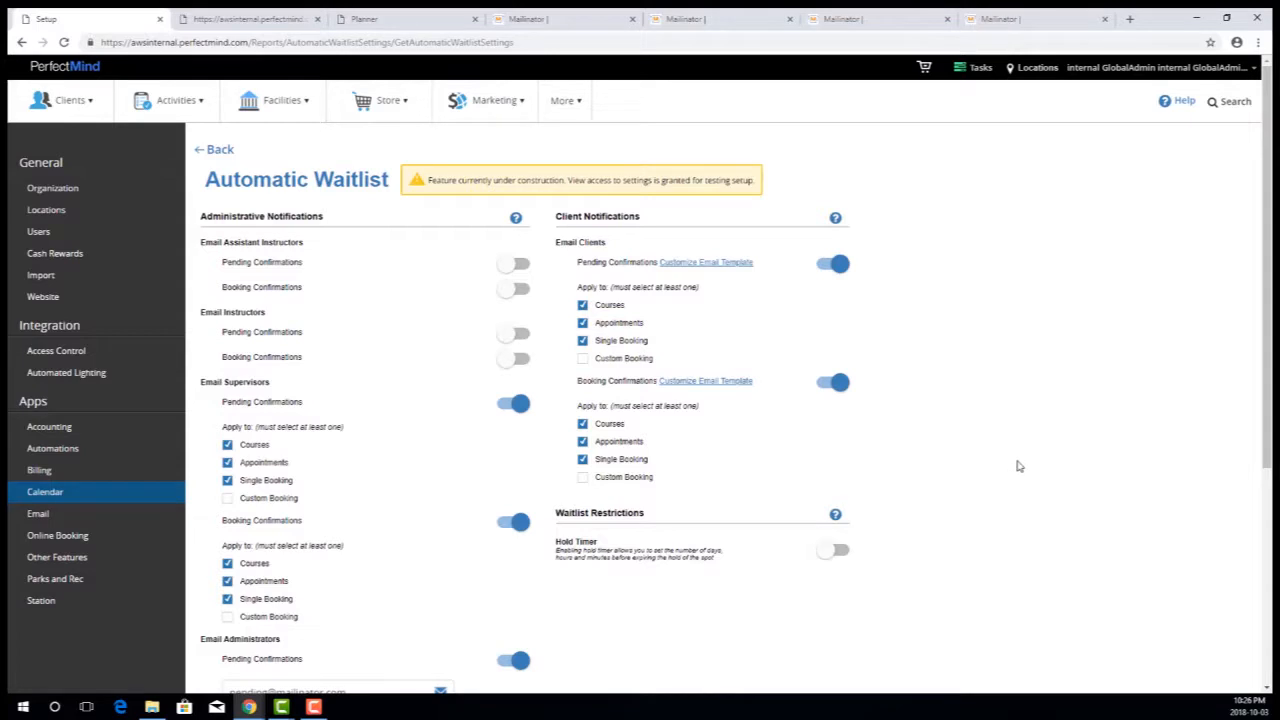
{"action": "scroll", "coordinate": [1006, 443], "scroll_direction": "down", "scroll_amount": 2}
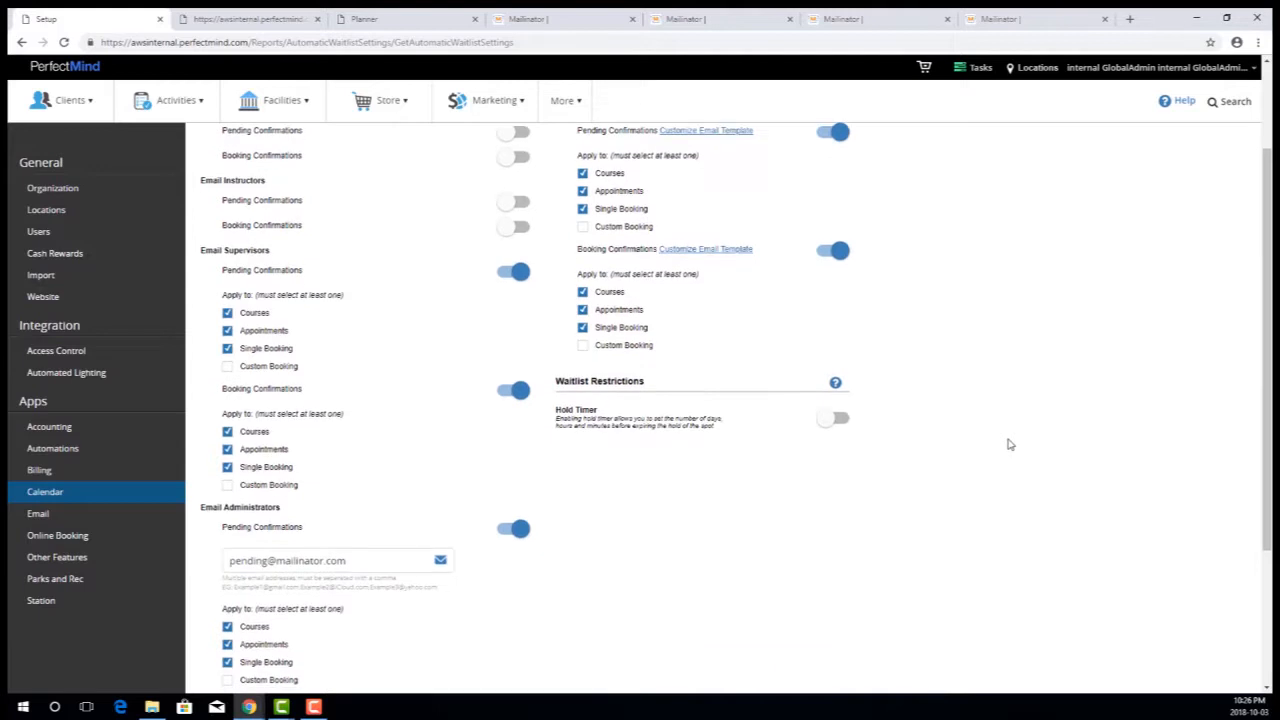
{"action": "scroll", "coordinate": [1006, 443], "scroll_direction": "down", "scroll_amount": 1}
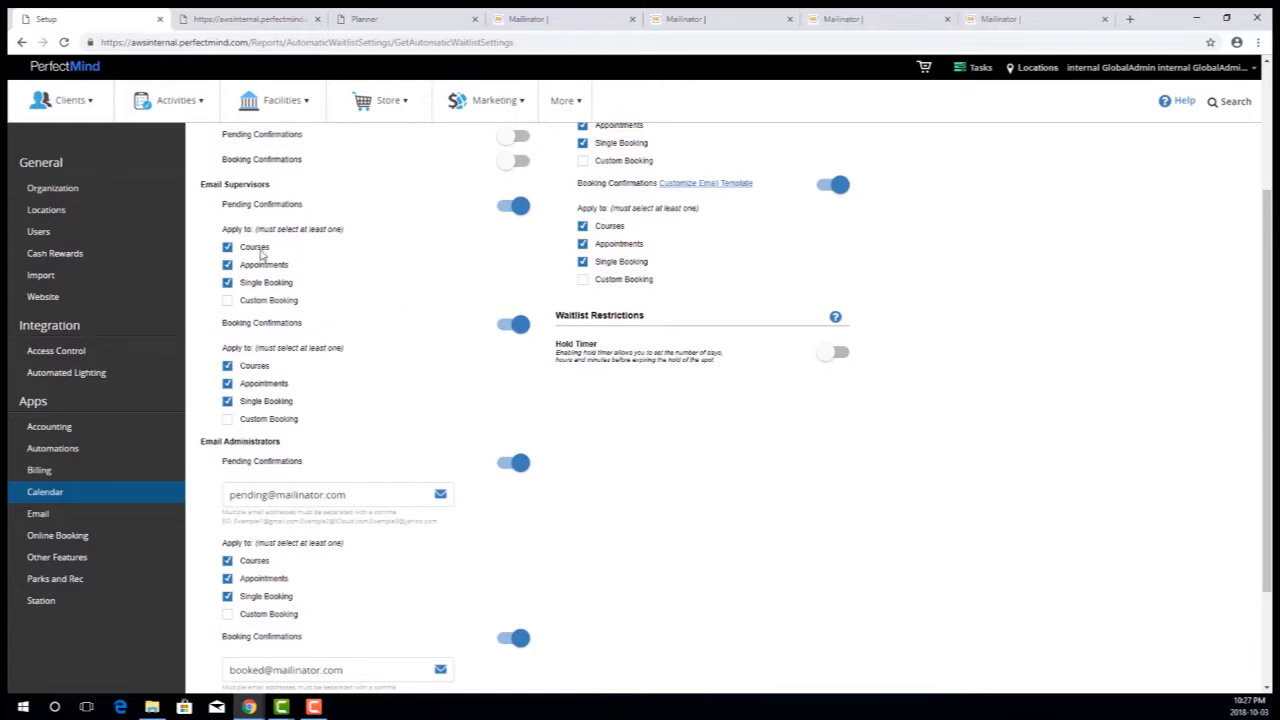
{"action": "scroll", "coordinate": [431, 277], "scroll_direction": "down", "scroll_amount": 3}
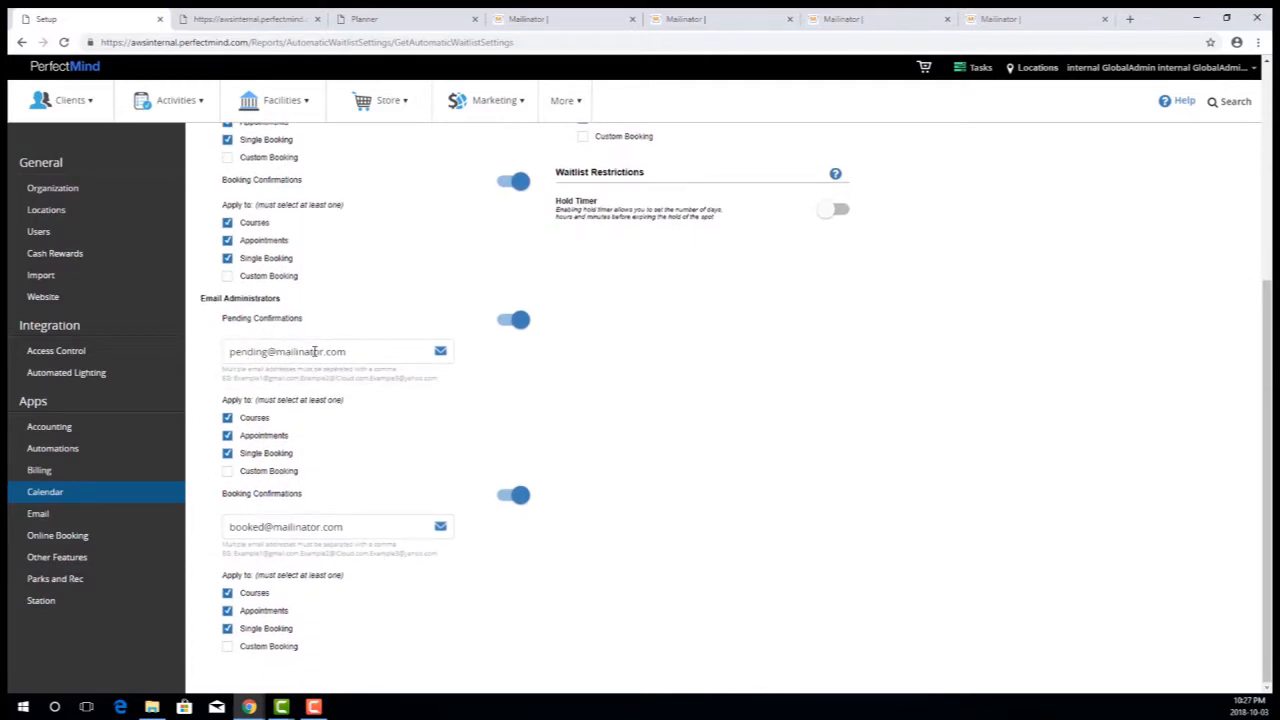
{"action": "left_click", "coordinate": [364, 351]}
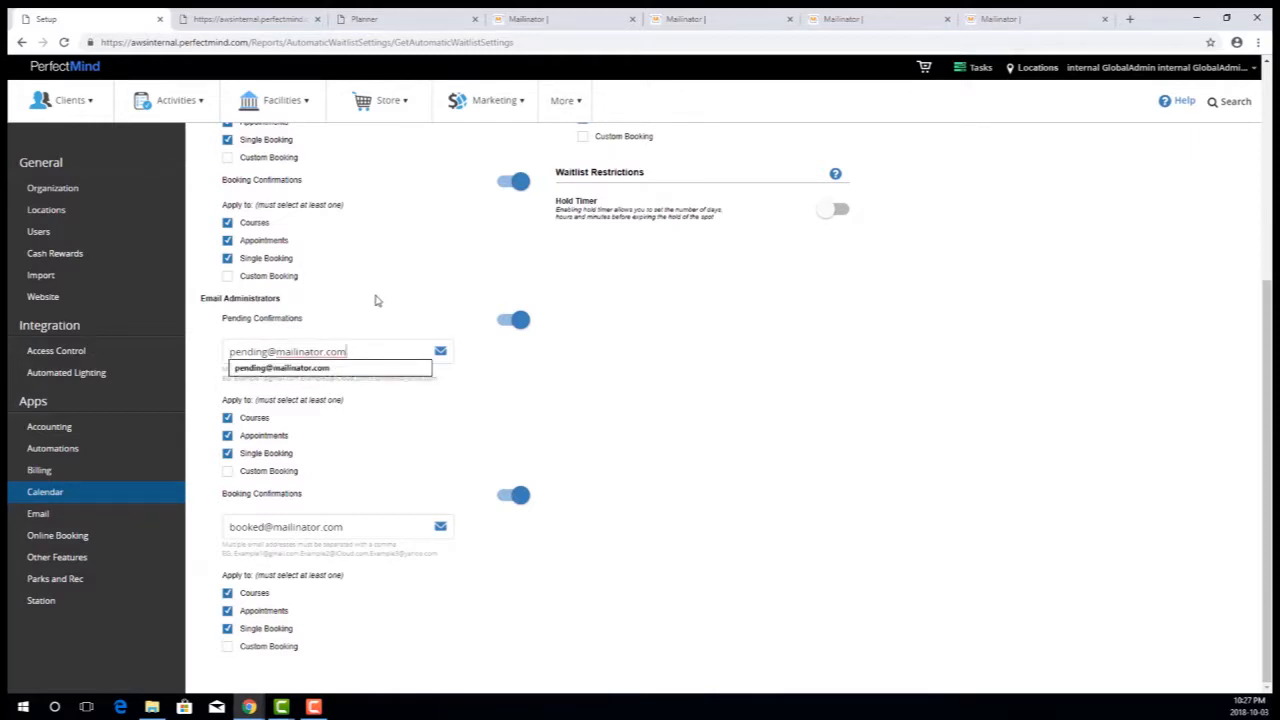
{"action": "type", "text": ","}
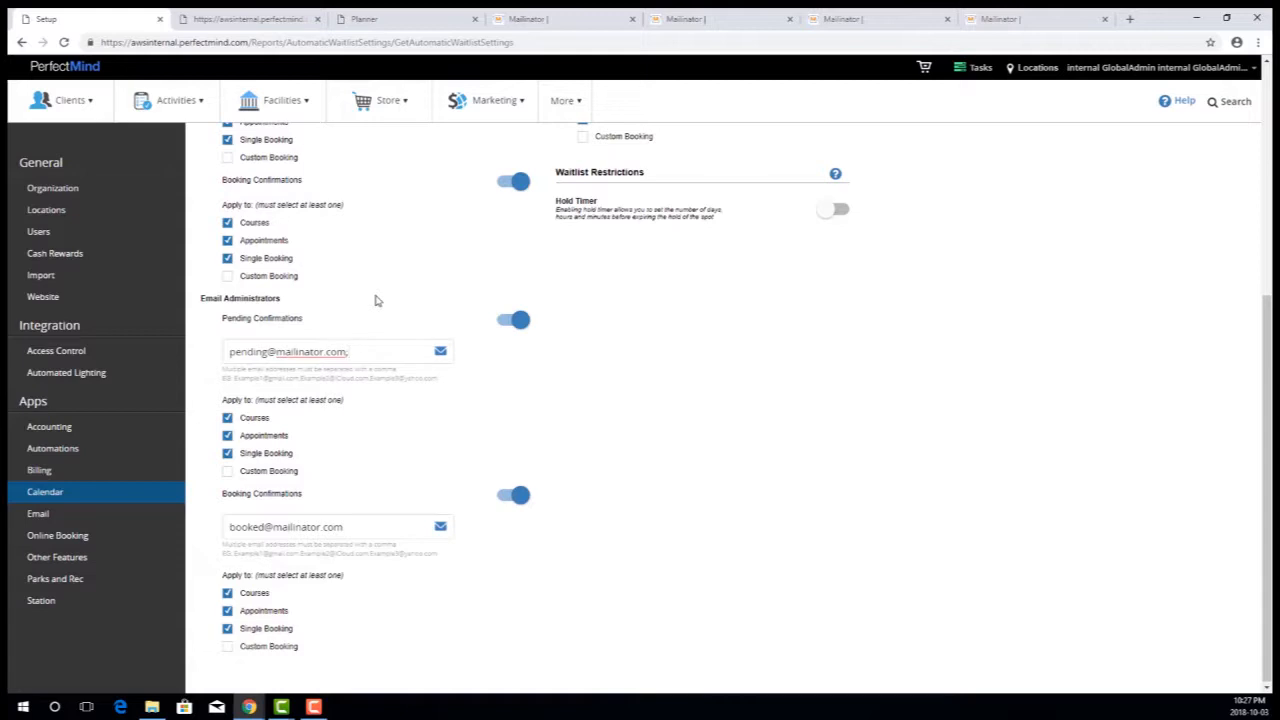
{"action": "key", "text": "BackSpace"}
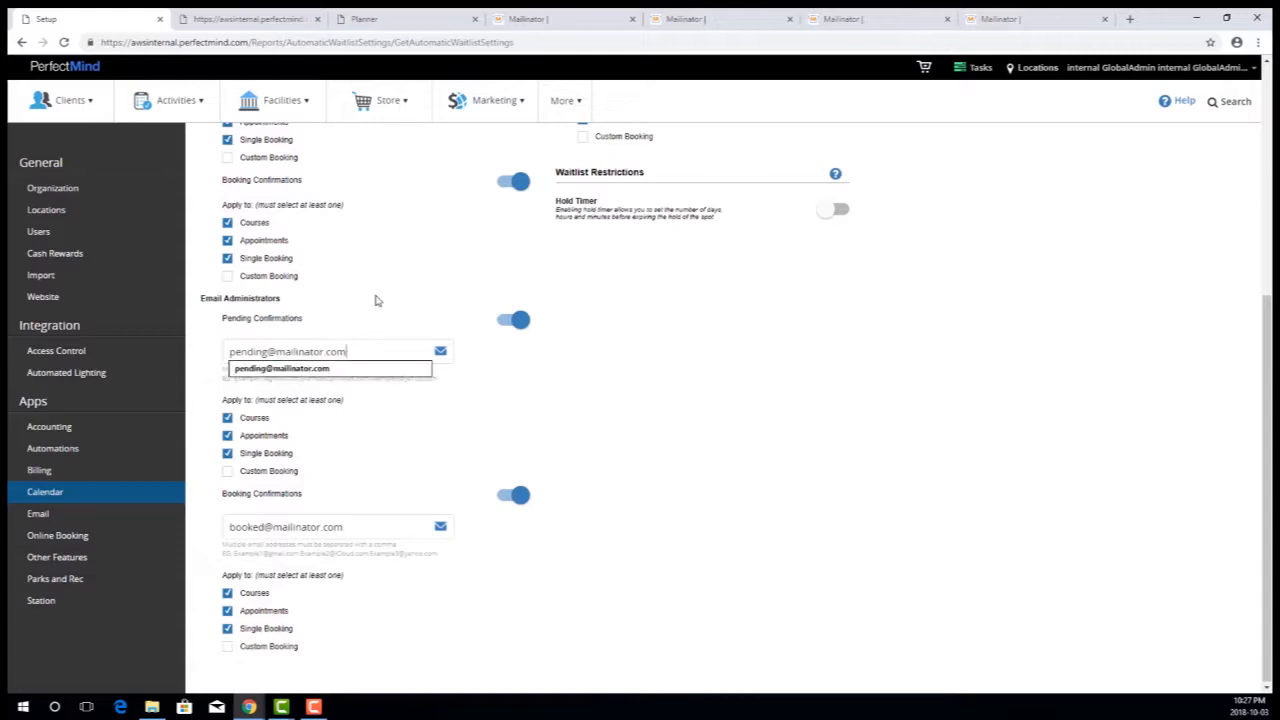
{"action": "left_click", "coordinate": [391, 289]}
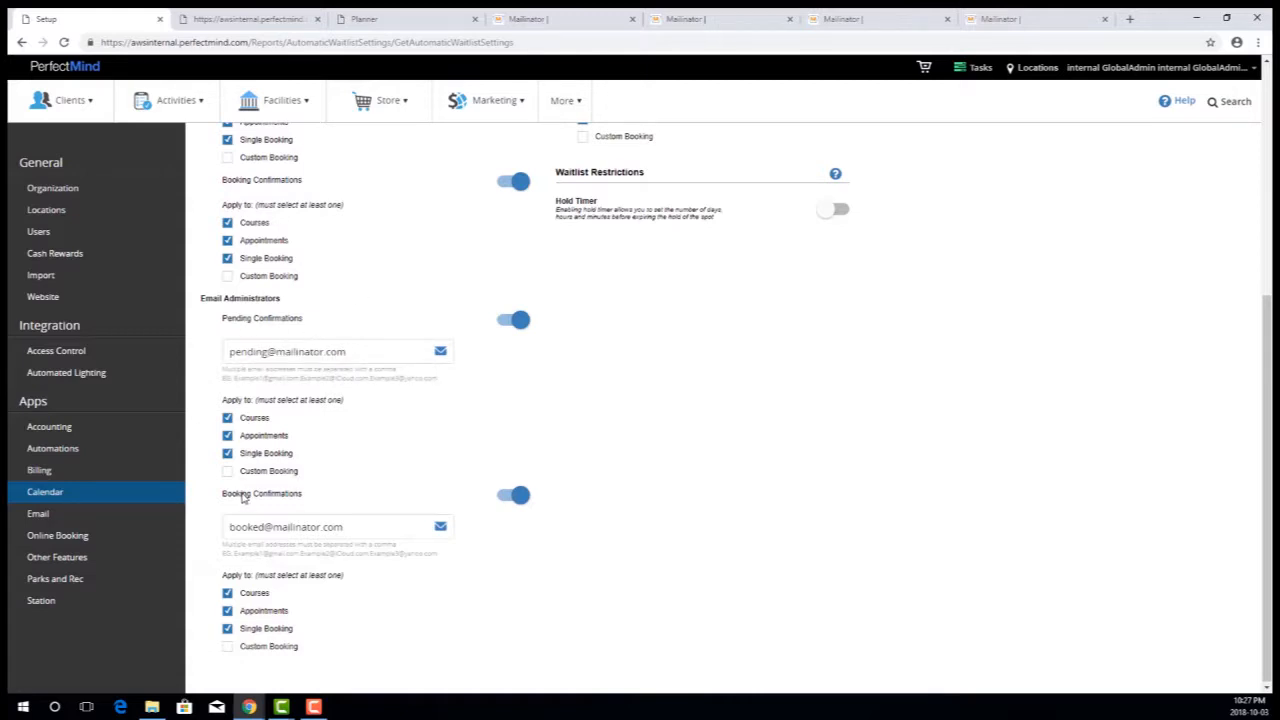
- Examine the client Pending Confirmations email template's message and preview details, and close it without saving
{"action": "scroll", "coordinate": [1028, 514], "scroll_direction": "up", "scroll_amount": 2}
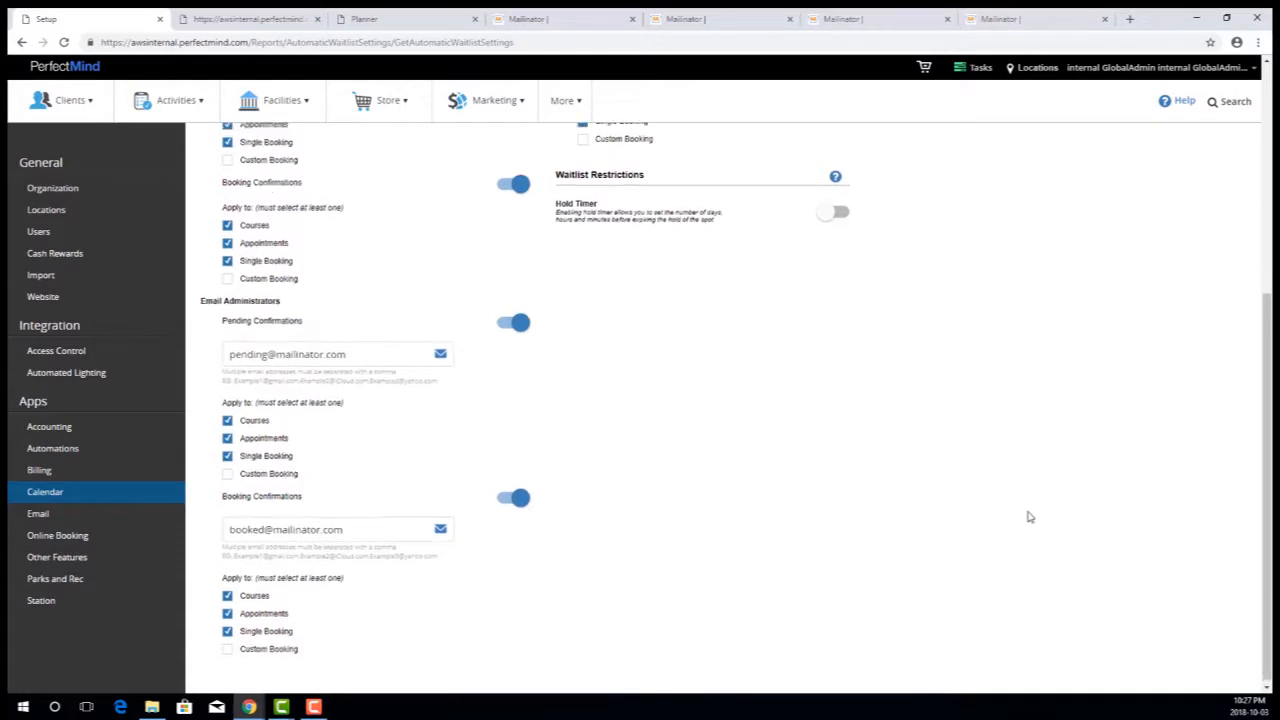
{"action": "scroll", "coordinate": [1050, 510], "scroll_direction": "up", "scroll_amount": 2}
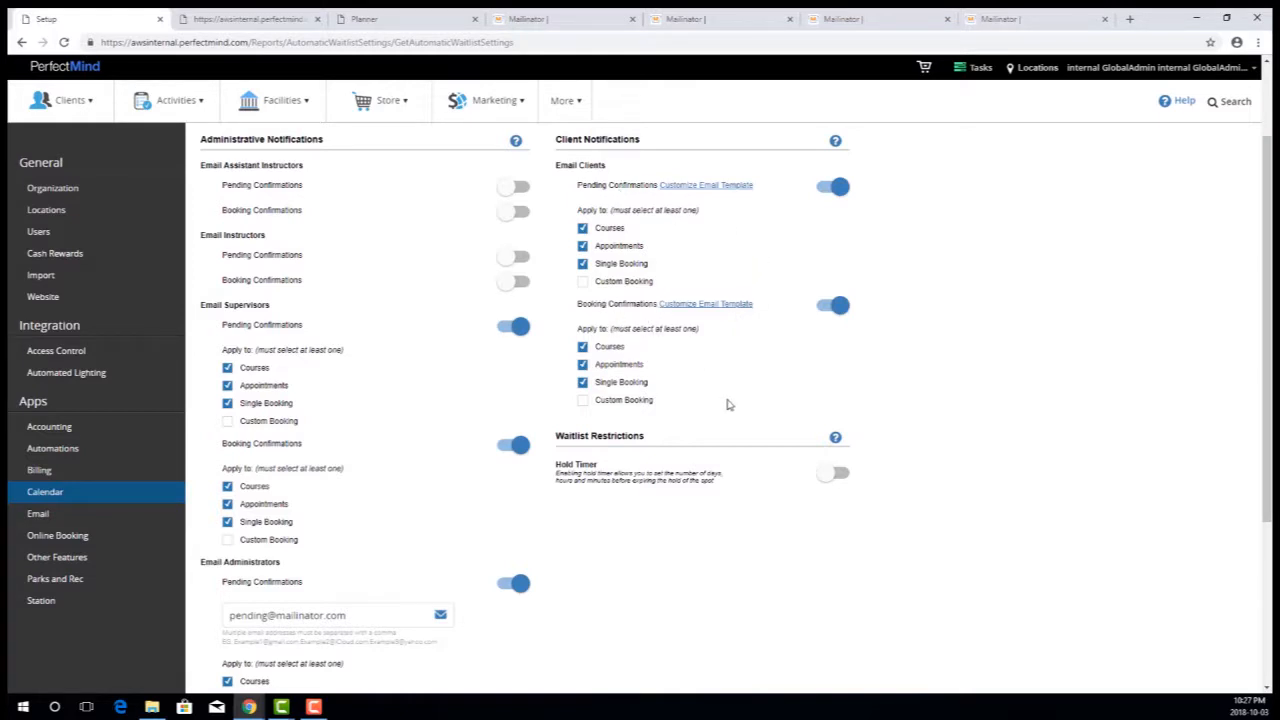
{"action": "left_click", "coordinate": [734, 186]}
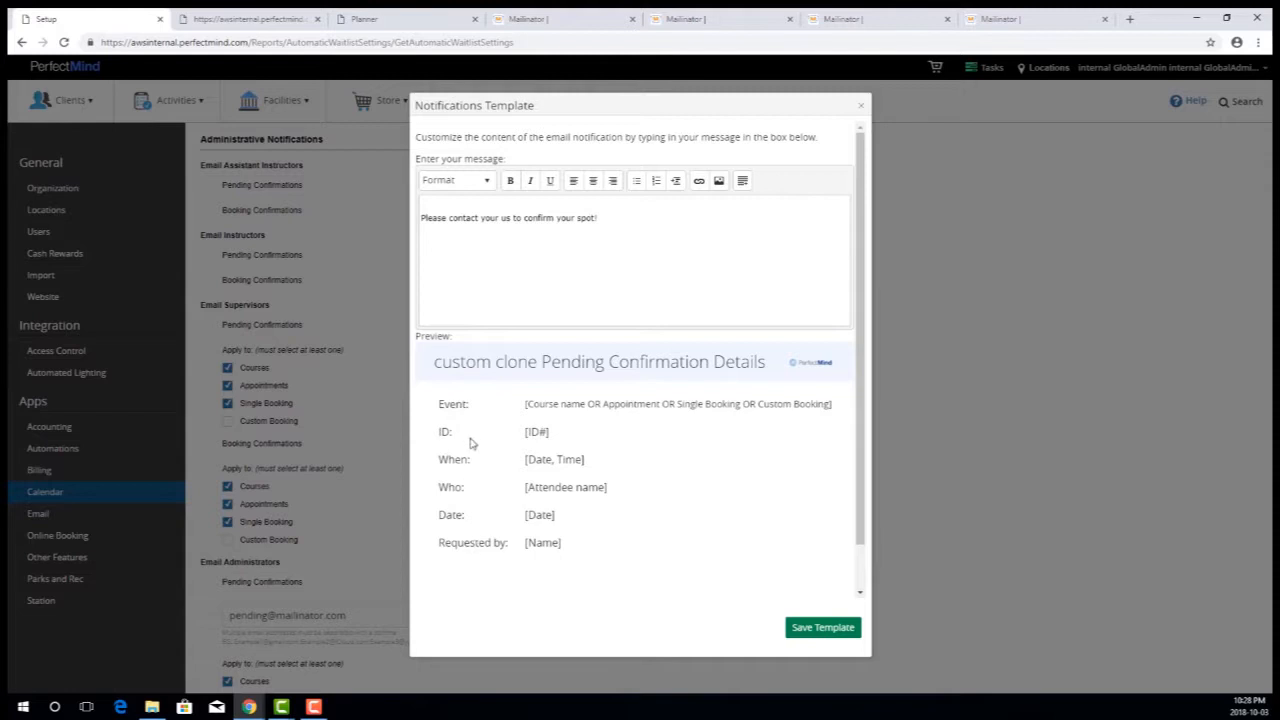
{"action": "left_click_drag", "start_coordinate": [608, 218], "coordinate": [451, 254]}
{"action": "scroll", "coordinate": [726, 467], "scroll_direction": "down", "scroll_amount": 1}
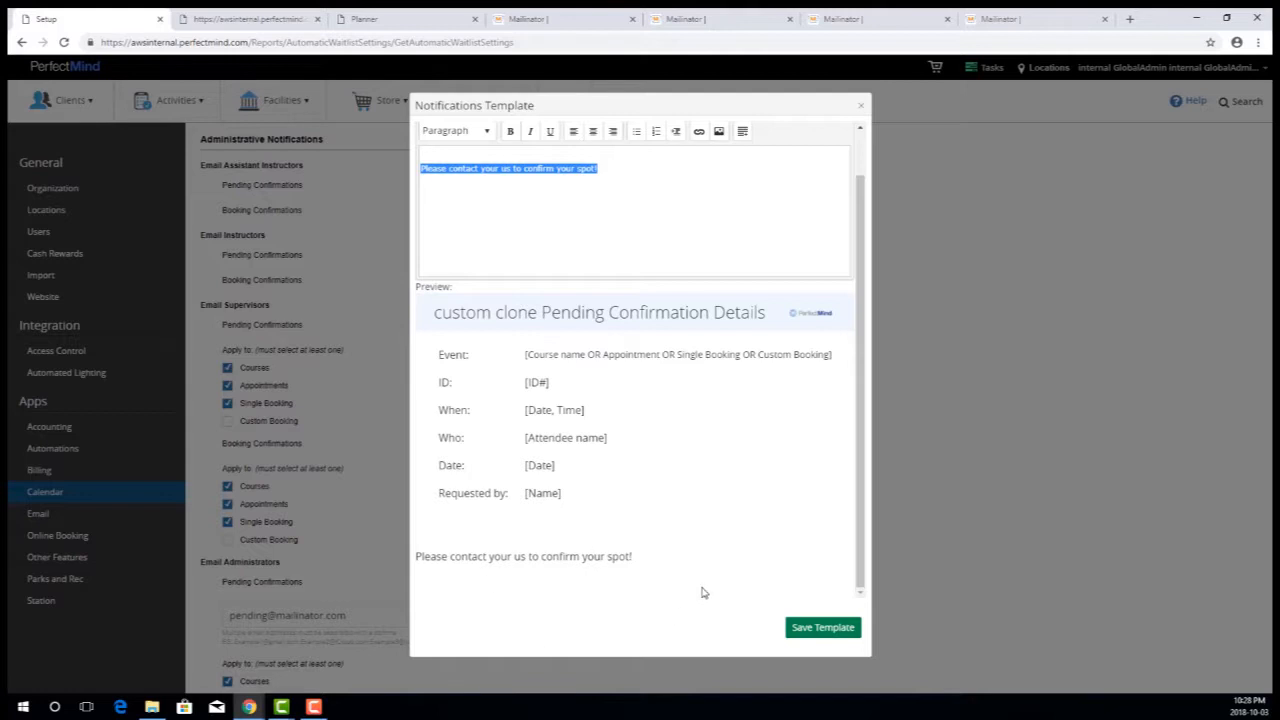
{"action": "scroll", "coordinate": [703, 592], "scroll_direction": "up", "scroll_amount": 1}
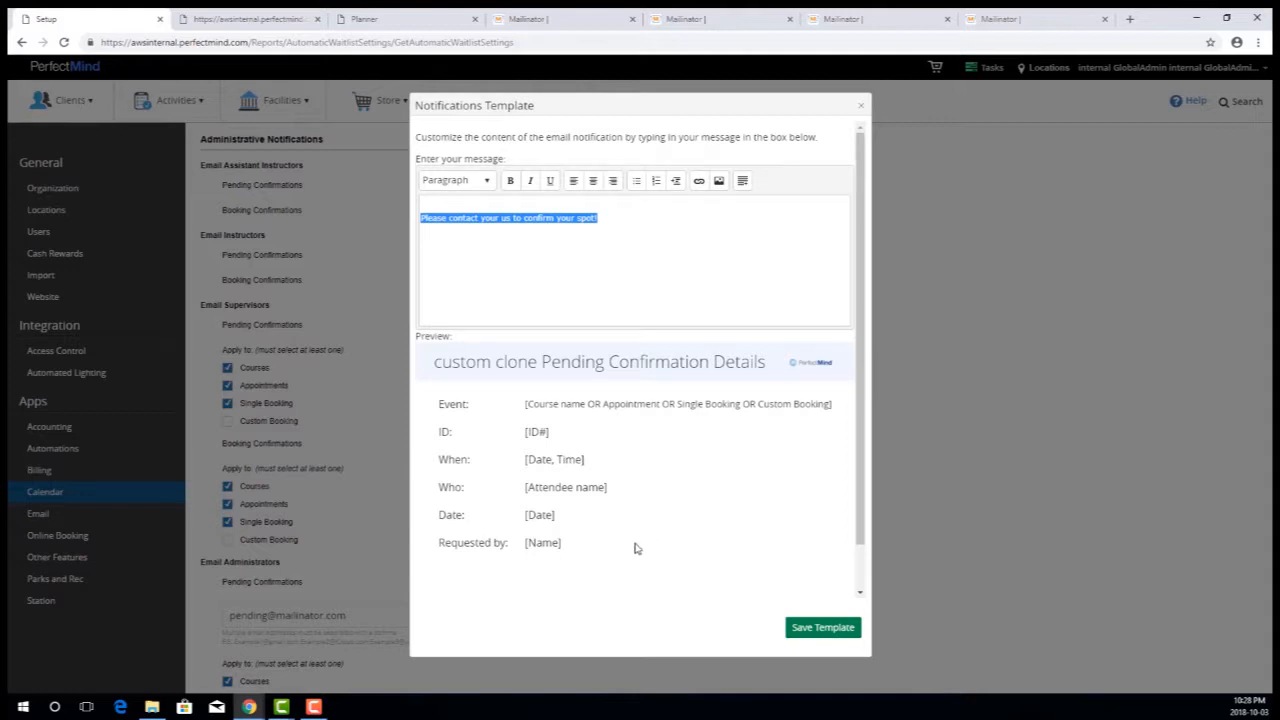
{"action": "left_click_drag", "start_coordinate": [610, 547], "coordinate": [440, 402]}
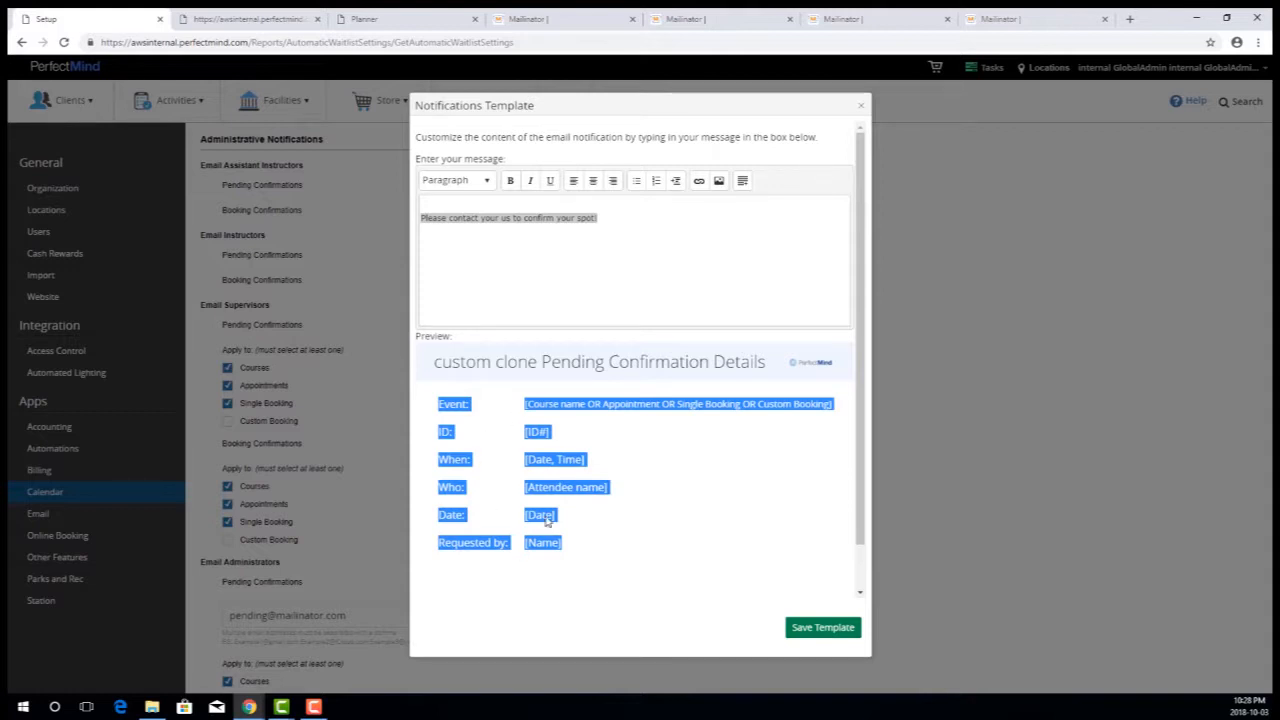
{"action": "left_click", "coordinate": [484, 481]}
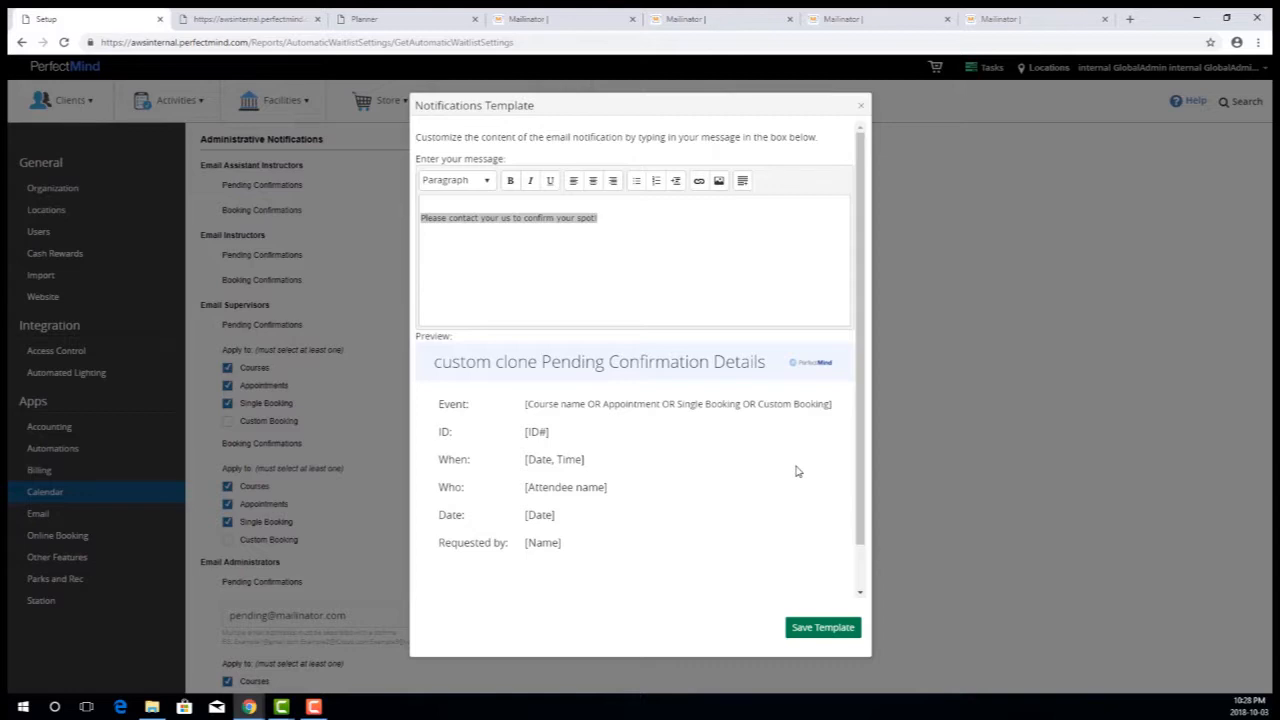
{"action": "left_click", "coordinate": [860, 105]}
- Examine the client Booking Confirmations email template's message and its preview, and close it without saving
{"action": "left_click", "coordinate": [705, 306]}
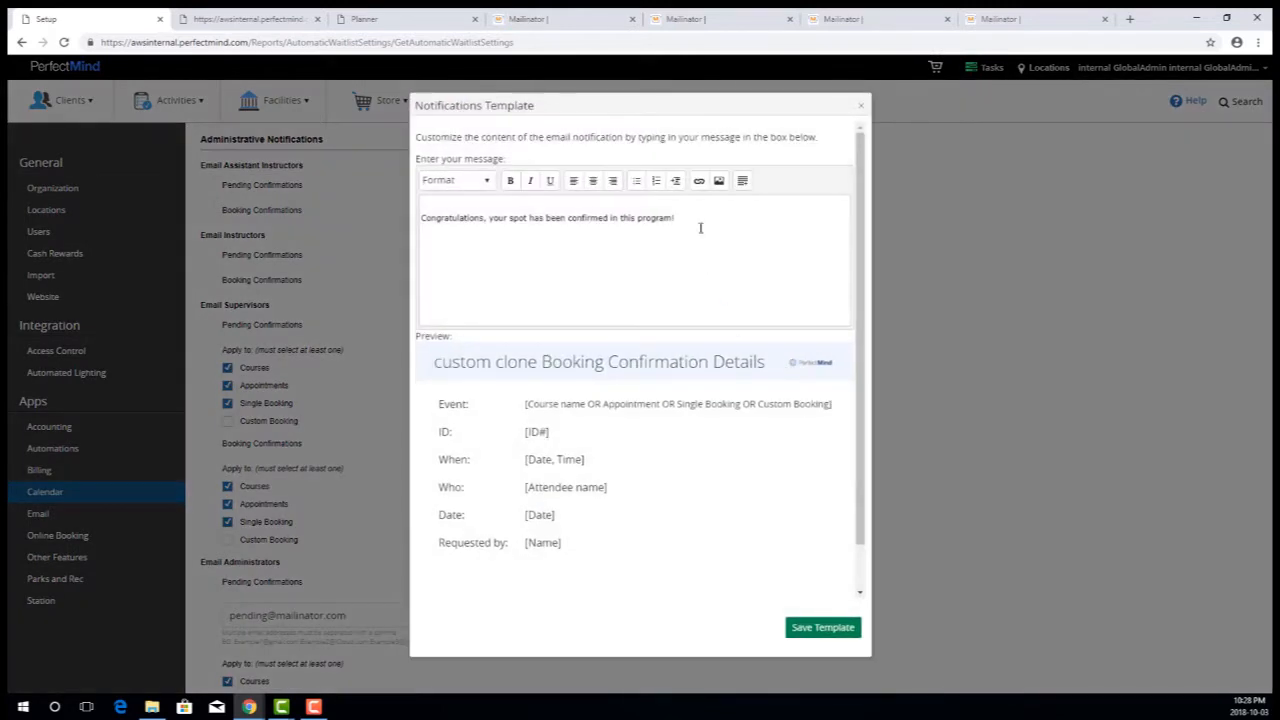
{"action": "left_click_drag", "start_coordinate": [688, 218], "coordinate": [415, 218]}
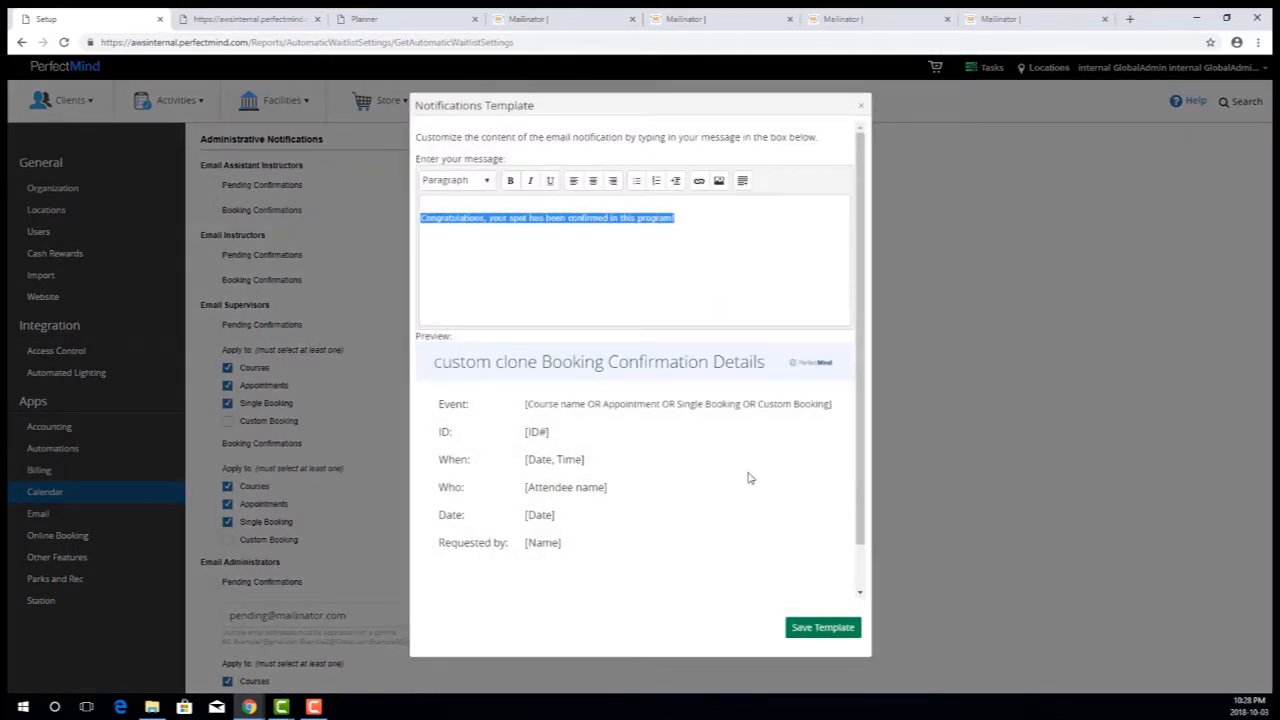
{"action": "scroll", "coordinate": [734, 471], "scroll_direction": "down", "scroll_amount": 1}
{"action": "left_click_drag", "start_coordinate": [729, 556], "coordinate": [423, 557]}
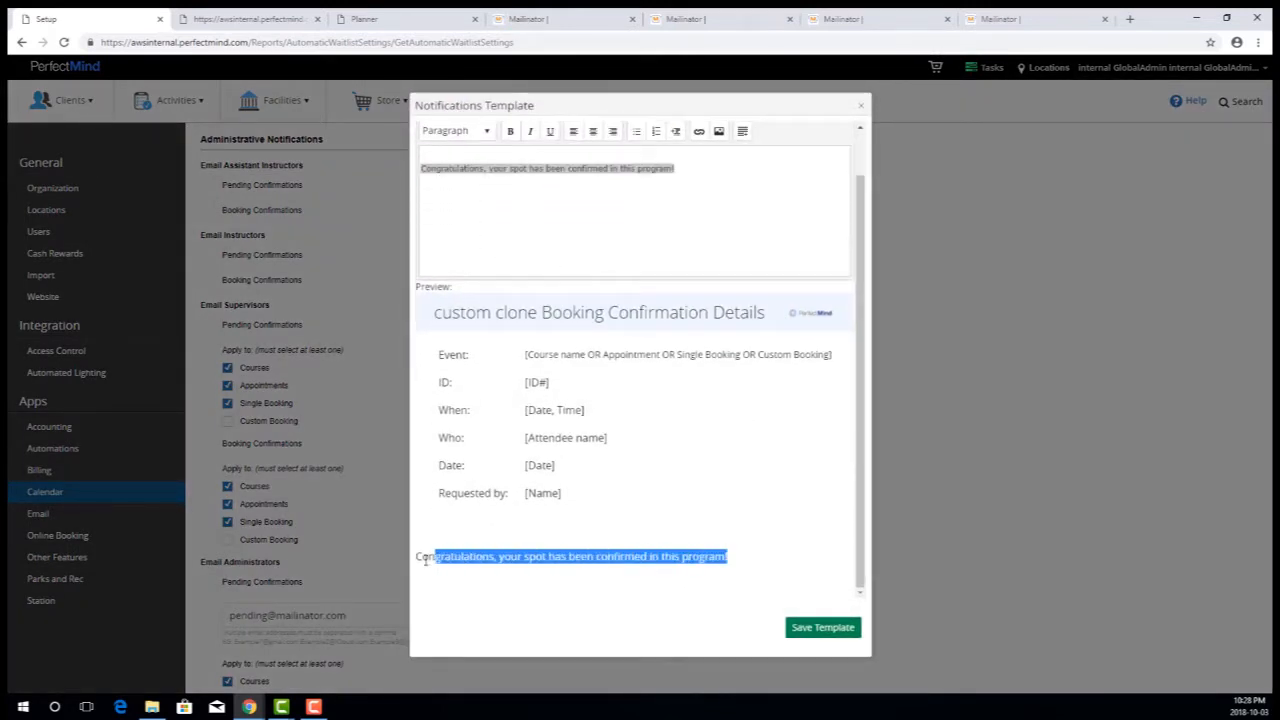
{"action": "key", "text": "ctrl+a"}
{"action": "left_click", "coordinate": [738, 560]}
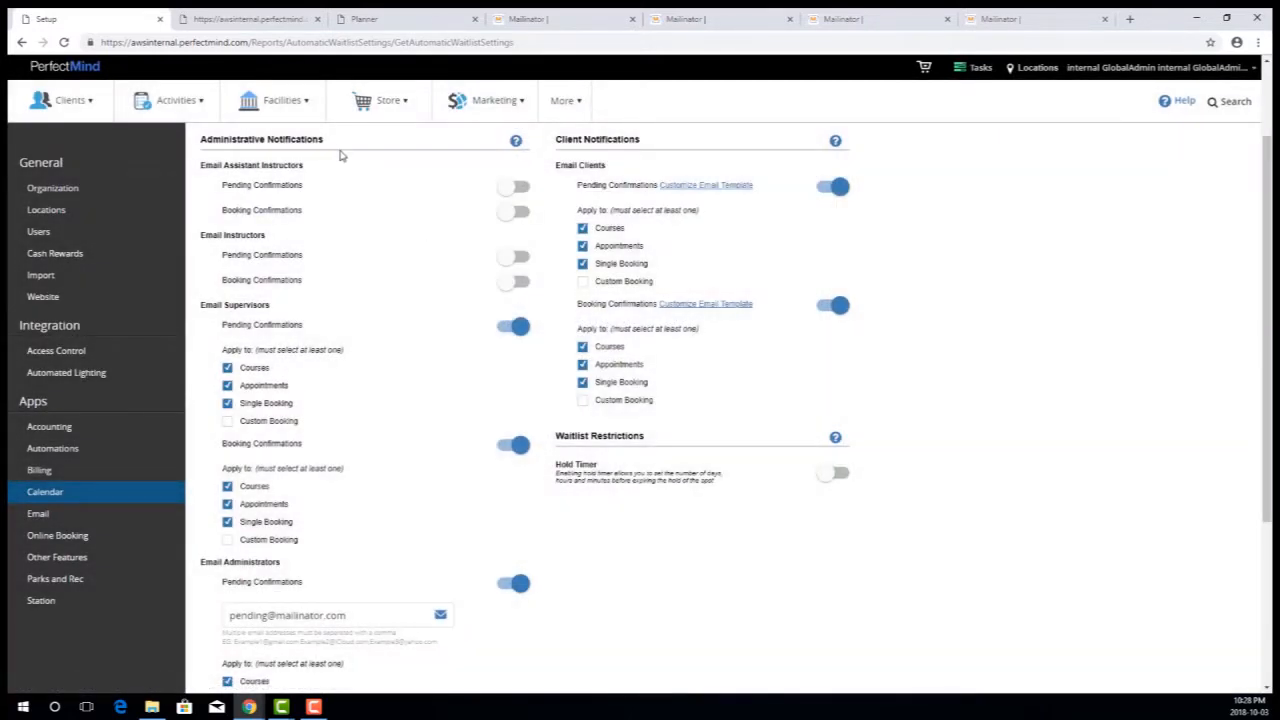
- In the planner's full Early Swim event, search for the client by name and add the second match to the waitlist anyway
{"action": "left_click", "coordinate": [257, 22]}
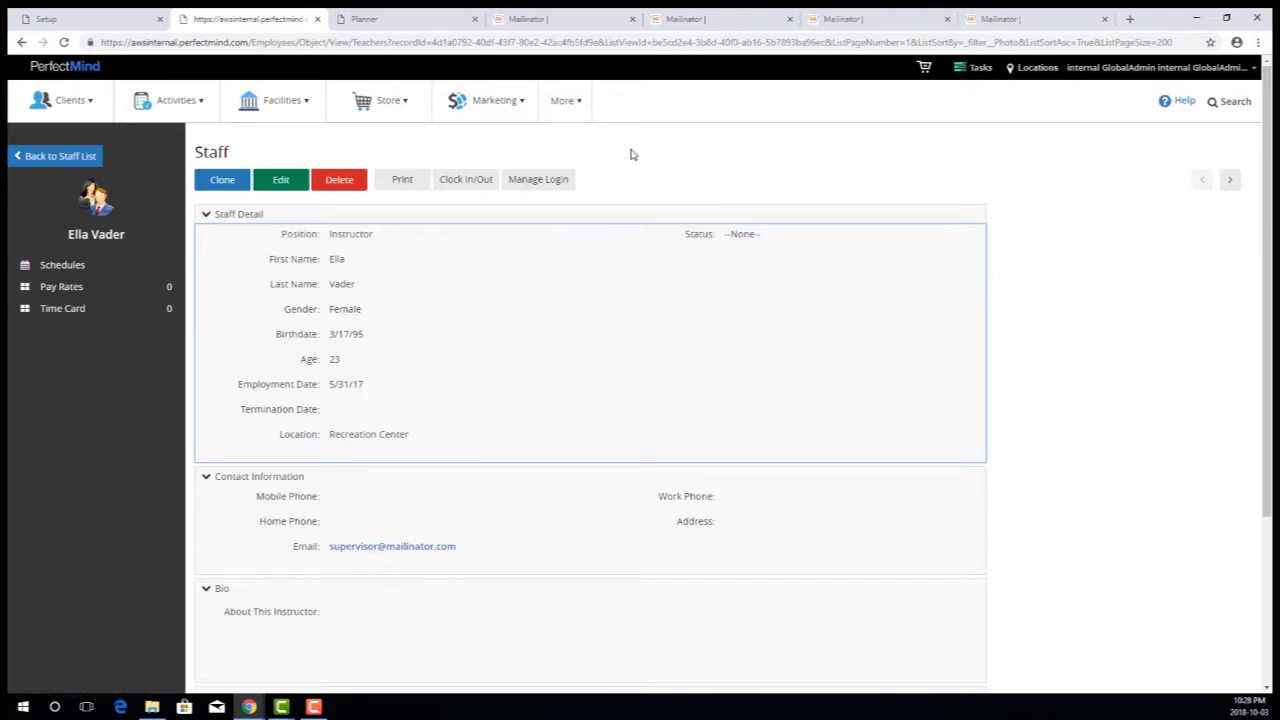
{"action": "left_click", "coordinate": [398, 22]}
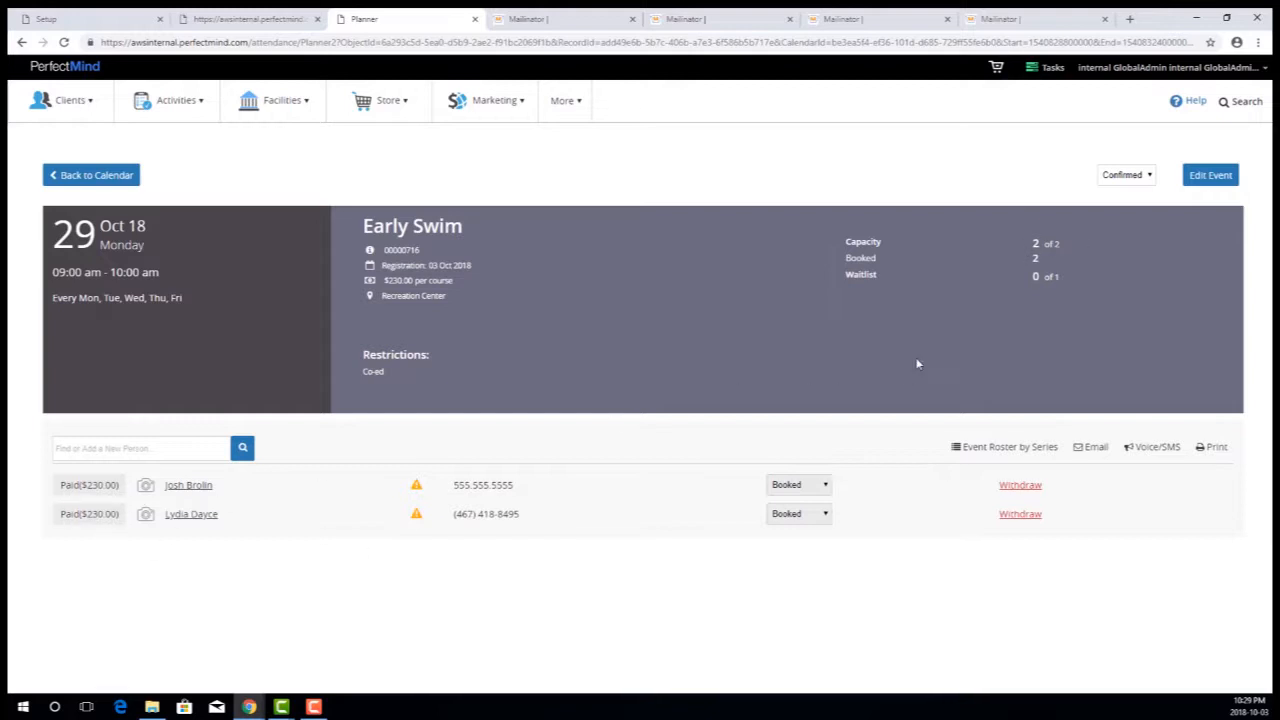
{"action": "left_click", "coordinate": [118, 447]}
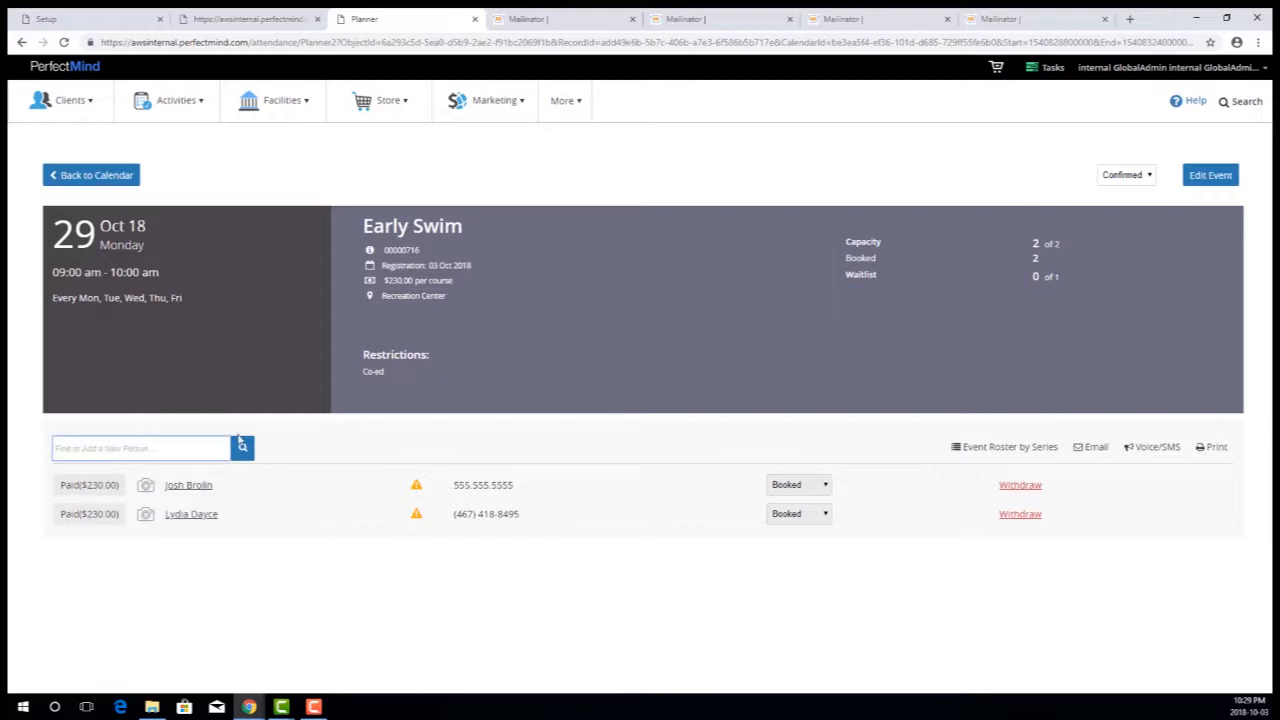
{"action": "type", "text": "Gord and"}
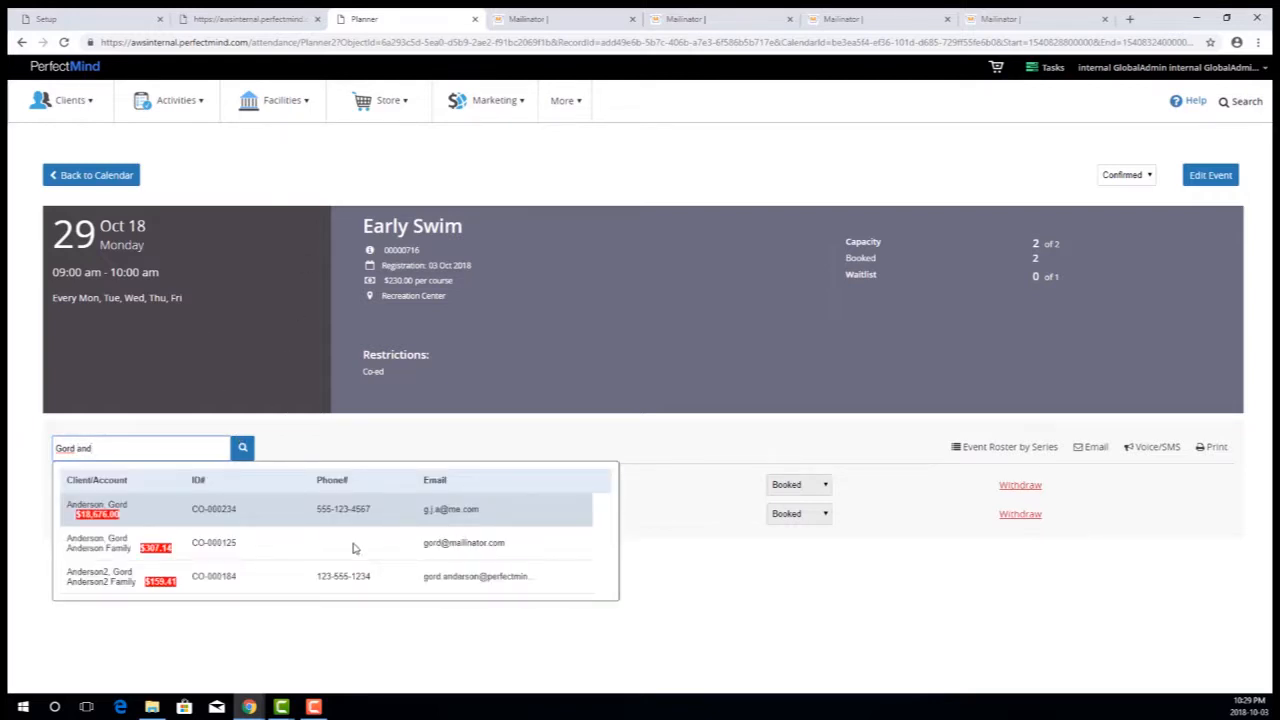
{"action": "left_click", "coordinate": [352, 547]}
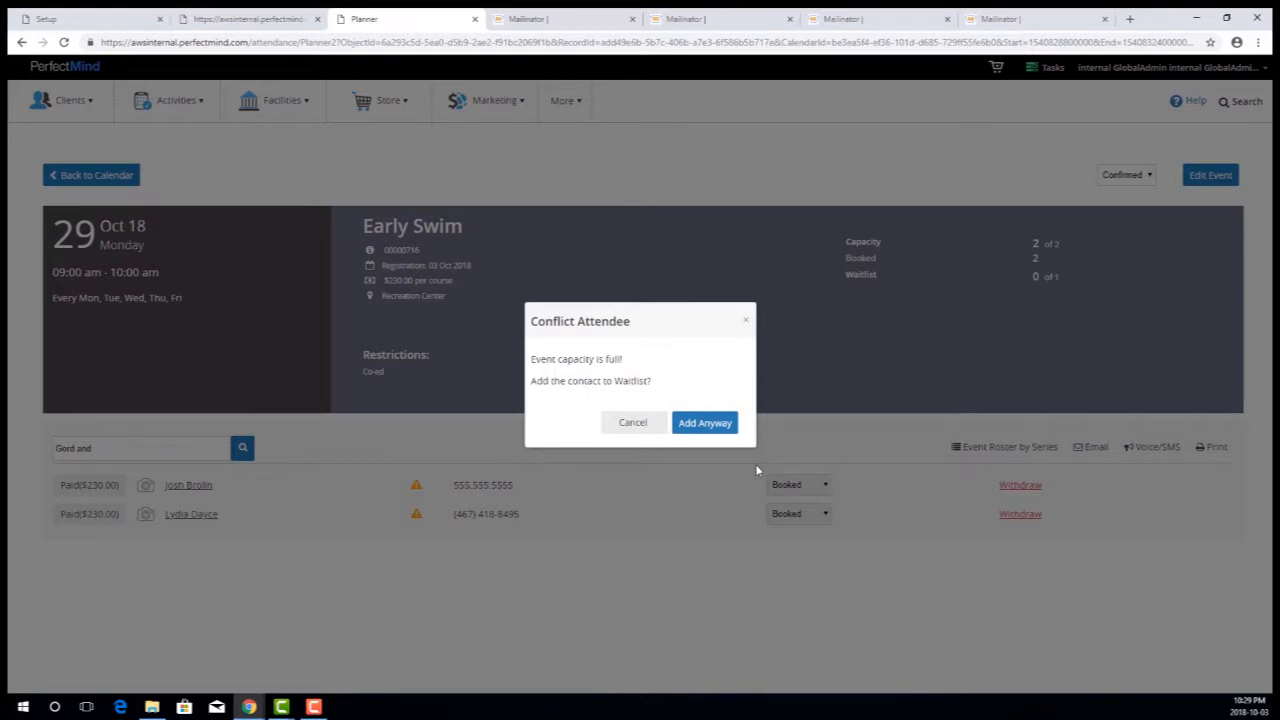
{"action": "left_click", "coordinate": [703, 423]}
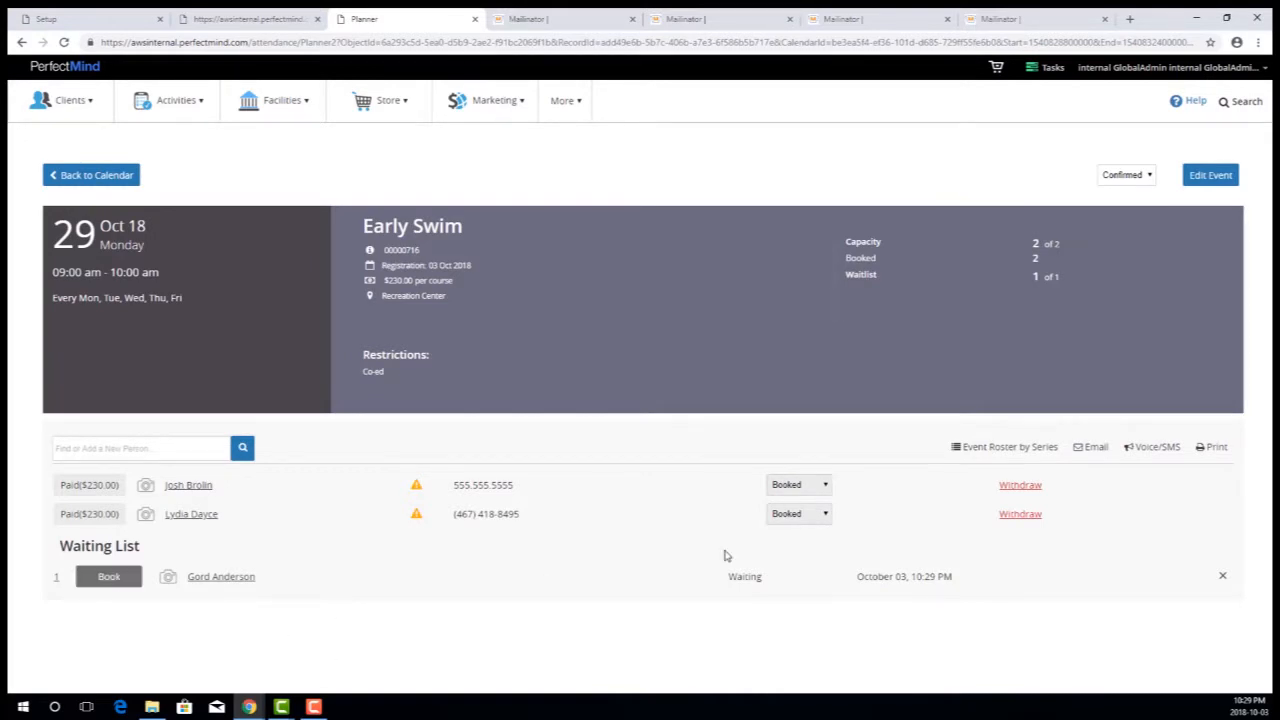
- Withdraw the second booked attendee from Early Swim, refunding the entire registration to account credit with no penalty
{"action": "left_click", "coordinate": [1020, 515]}
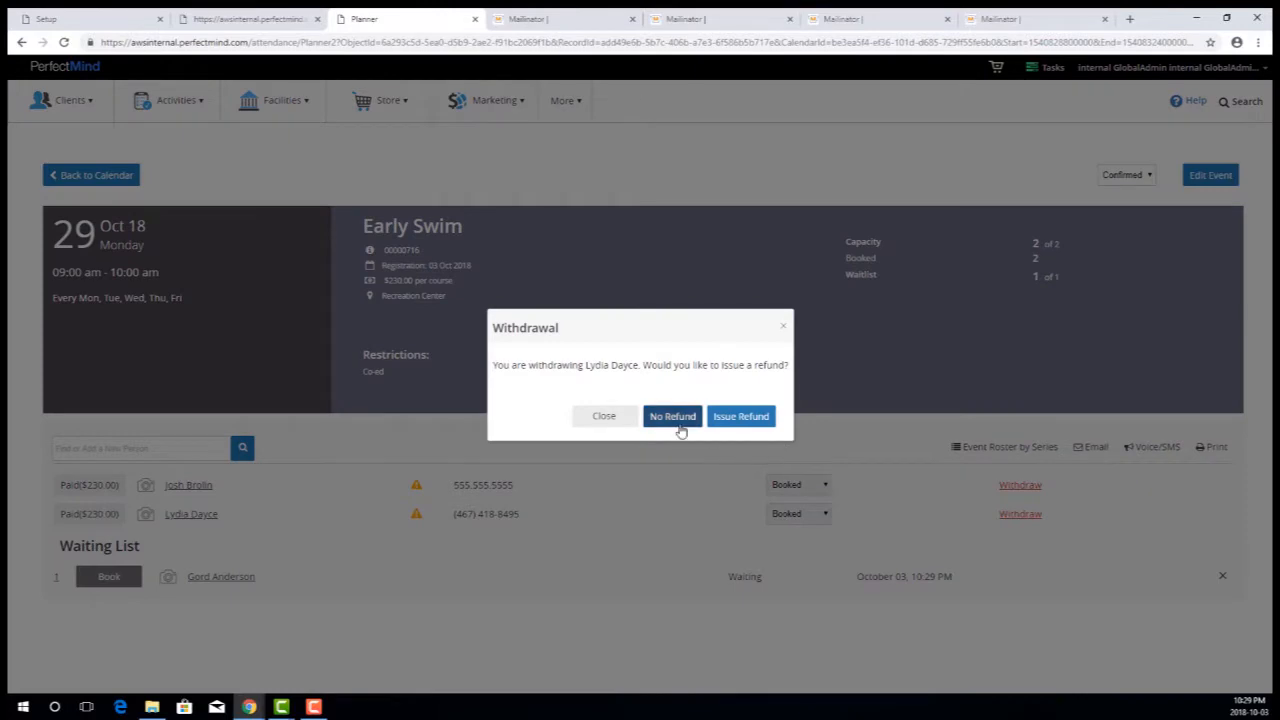
{"action": "left_click", "coordinate": [740, 420]}
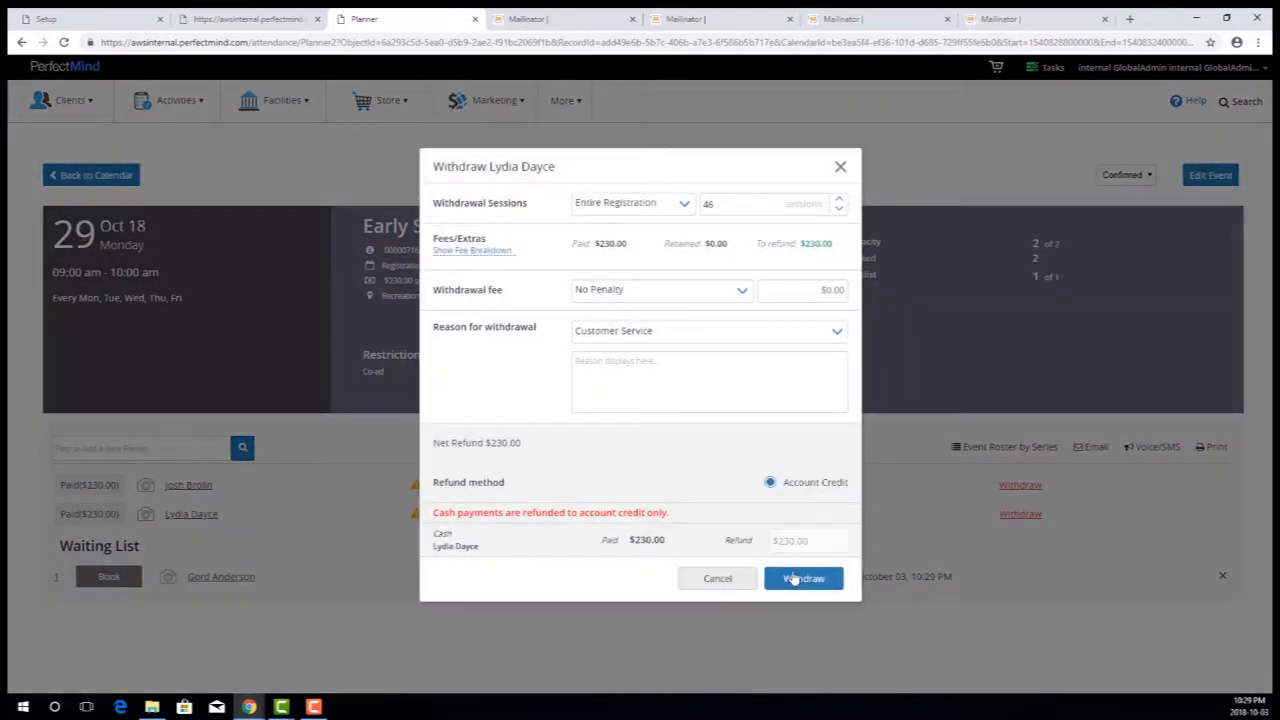
{"action": "left_click", "coordinate": [792, 576]}
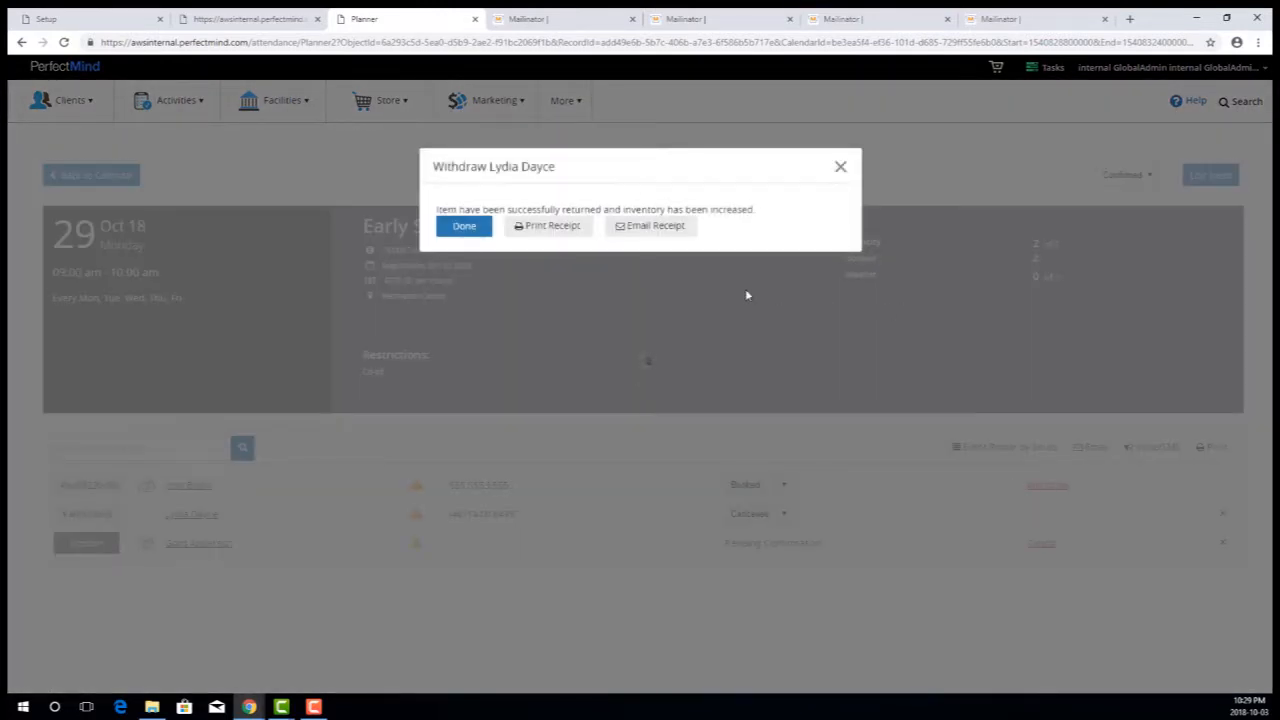
{"action": "left_click", "coordinate": [463, 226]}
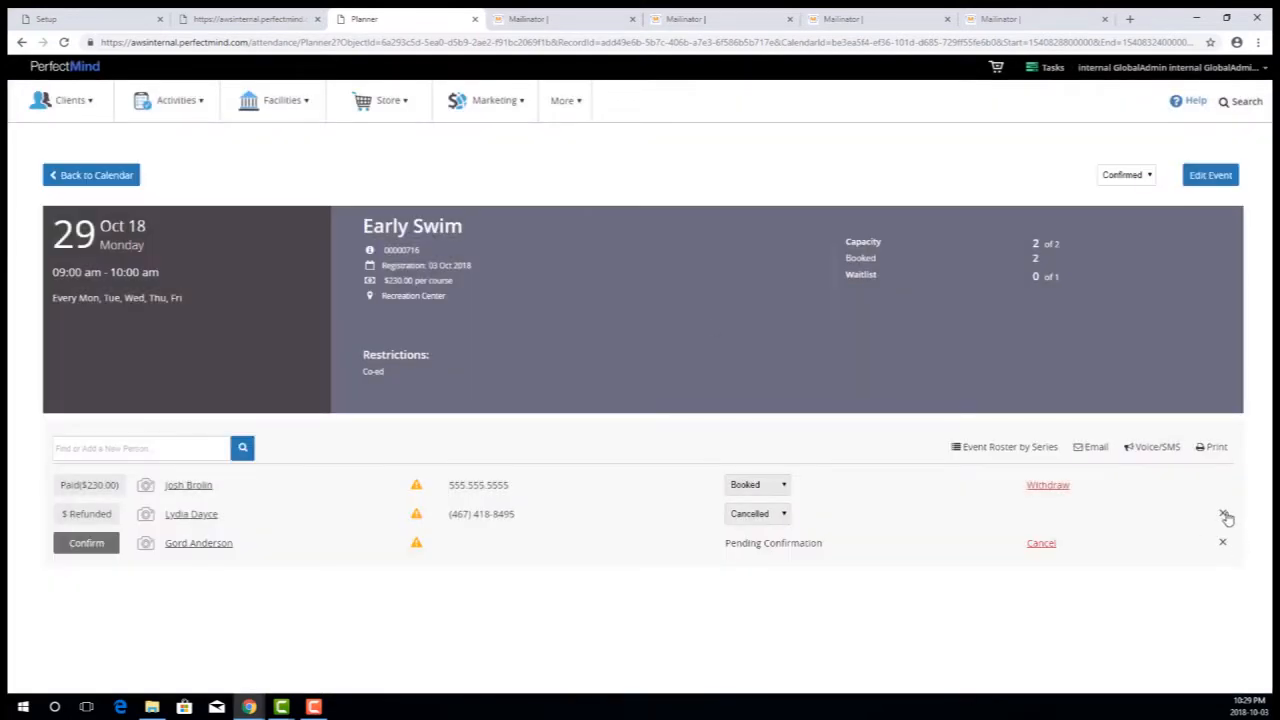
- Remove the cancelled attendee from the Early Swim roster and check the status of the client moved off the waitlist
{"action": "left_click", "coordinate": [1223, 514]}
{"action": "left_click", "coordinate": [664, 422]}
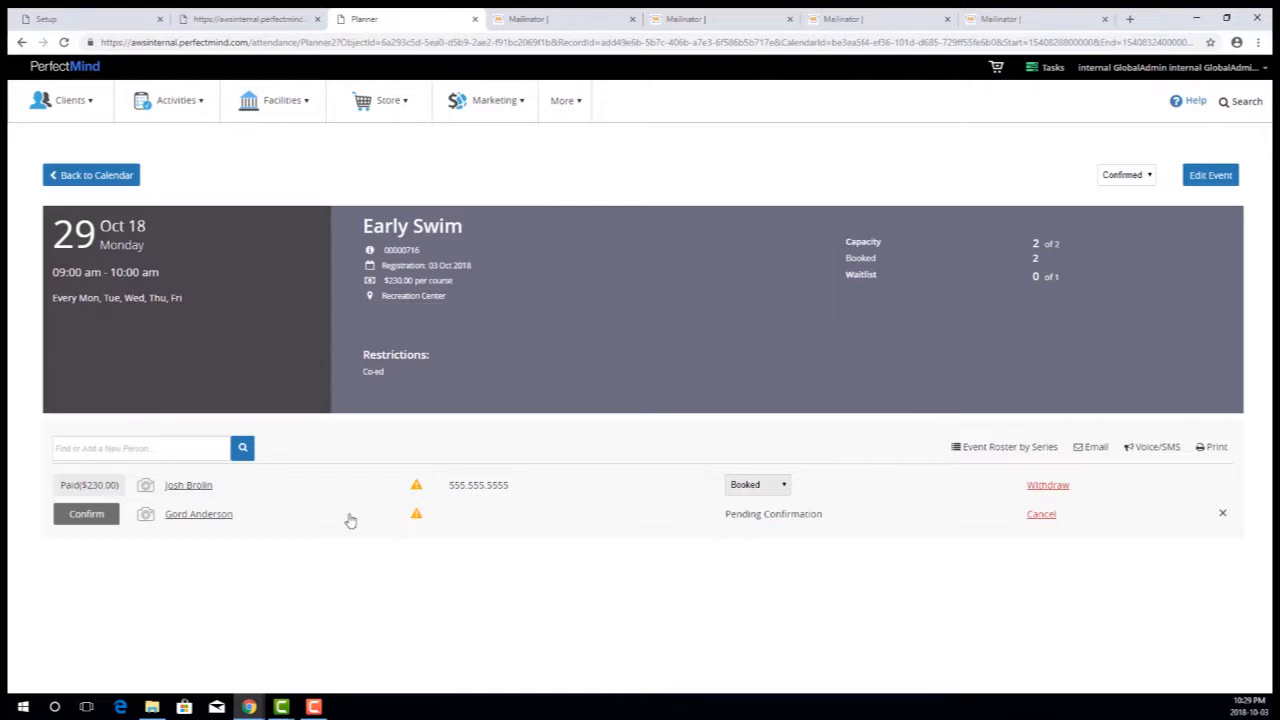
{"action": "left_click_drag", "start_coordinate": [835, 518], "coordinate": [728, 531]}
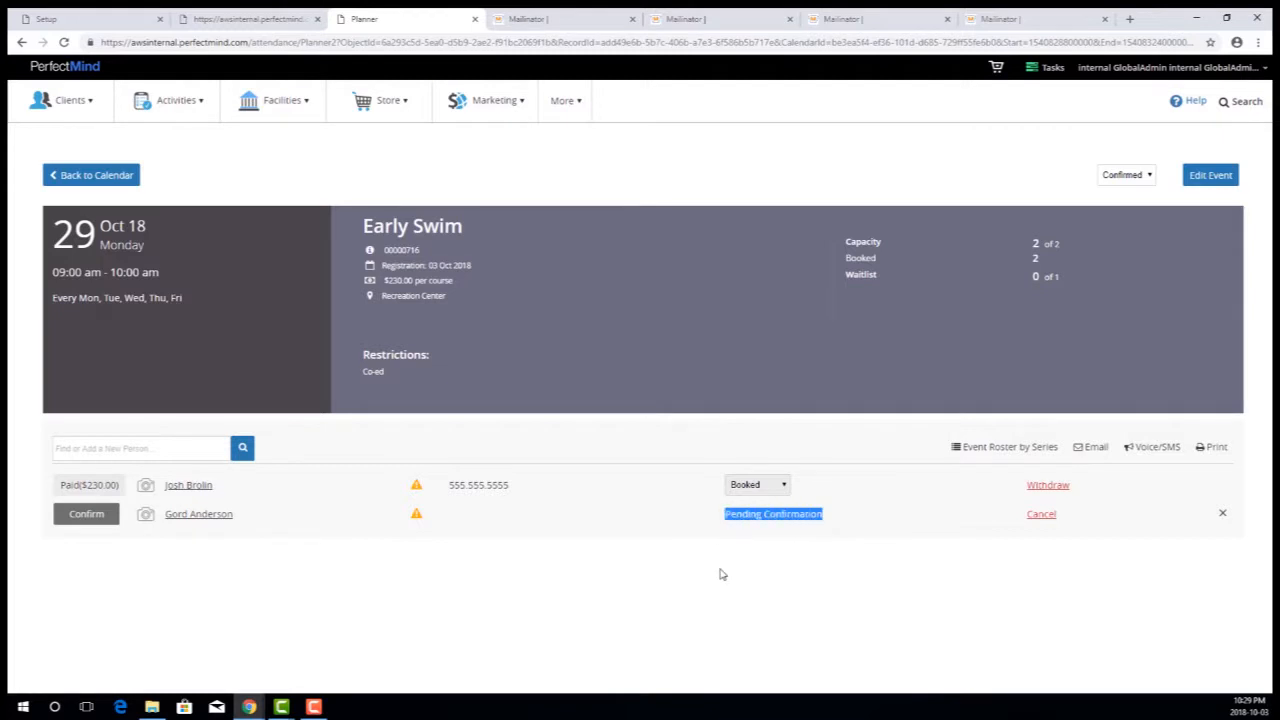
{"action": "left_click", "coordinate": [678, 597]}
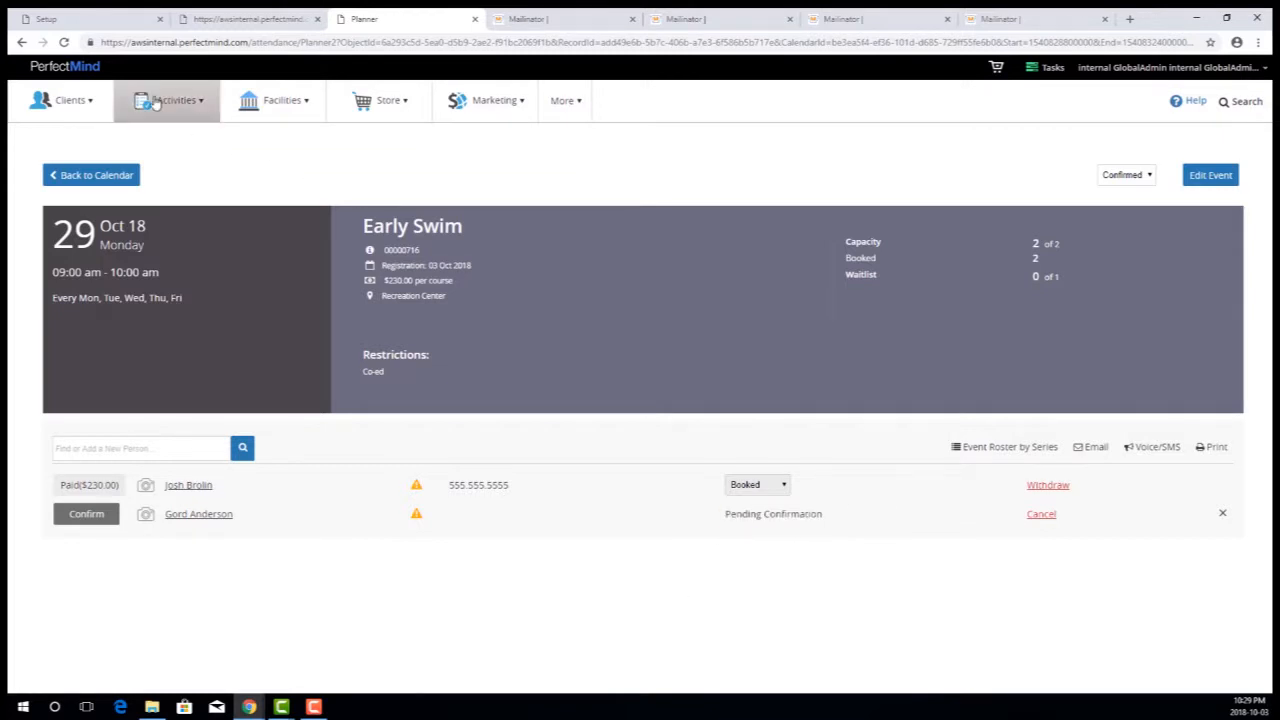
- Review the Pending Confirmations notification settings for supervisors, administrators and clients on the Automatic Waitlist setup page
{"action": "left_click", "coordinate": [80, 19]}
{"action": "left_click_drag", "start_coordinate": [309, 327], "coordinate": [223, 327]}
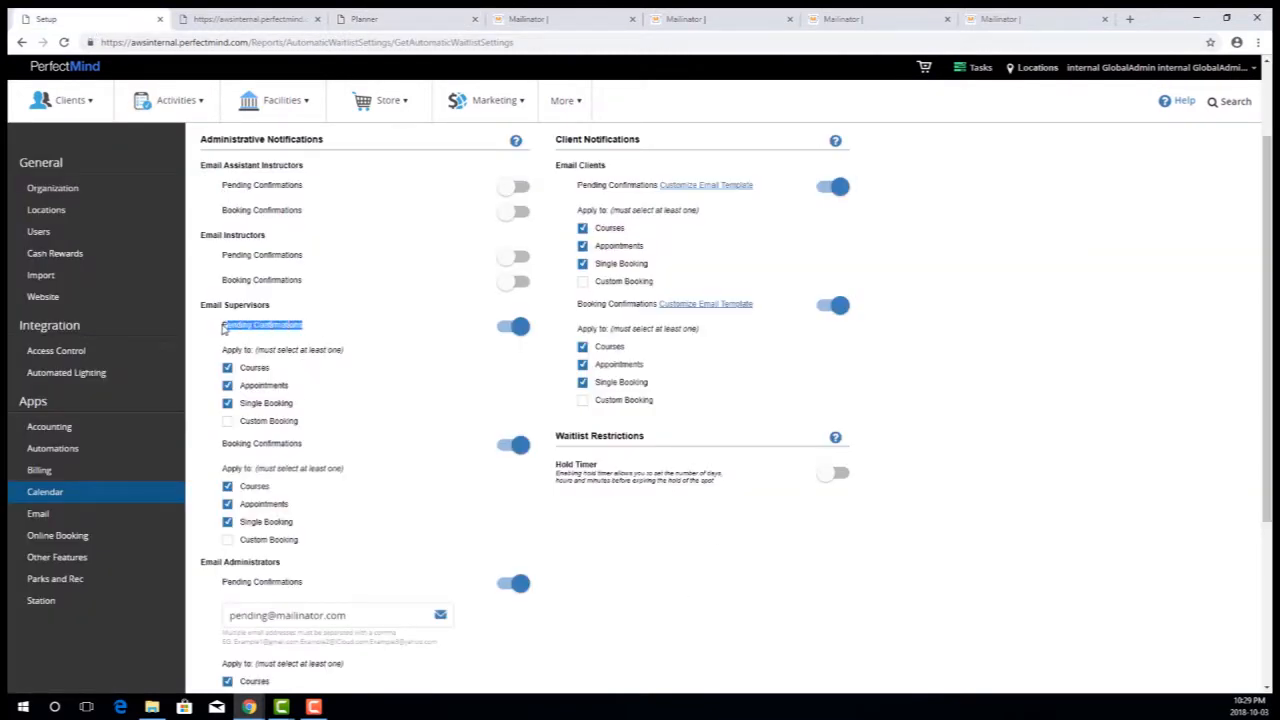
{"action": "scroll", "coordinate": [340, 438], "scroll_direction": "down", "scroll_amount": 1}
{"action": "left_click_drag", "start_coordinate": [330, 448], "coordinate": [220, 450]}
{"action": "scroll", "coordinate": [633, 299], "scroll_direction": "up", "scroll_amount": 2}
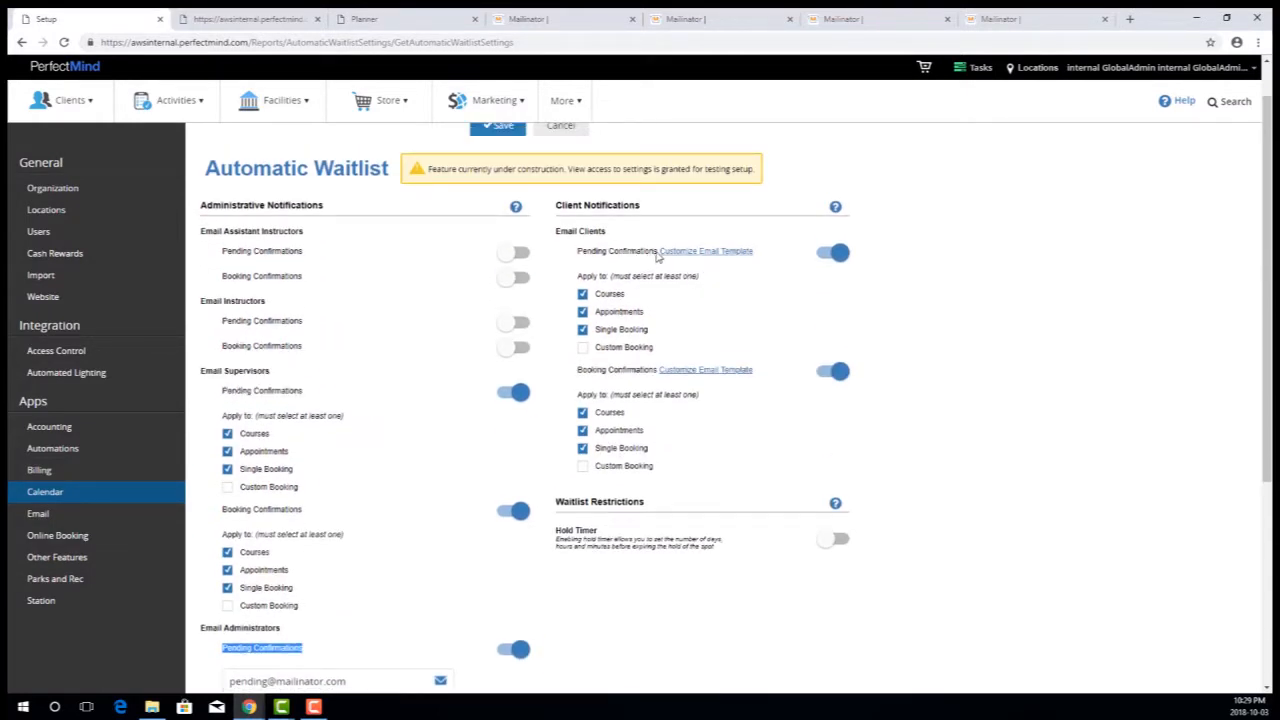
{"action": "left_click_drag", "start_coordinate": [658, 251], "coordinate": [555, 252]}
- Switch to Mailinator's pending inbox and open the Pending Confirmation Details email sent to the program administrator
{"action": "left_click", "coordinate": [567, 22]}
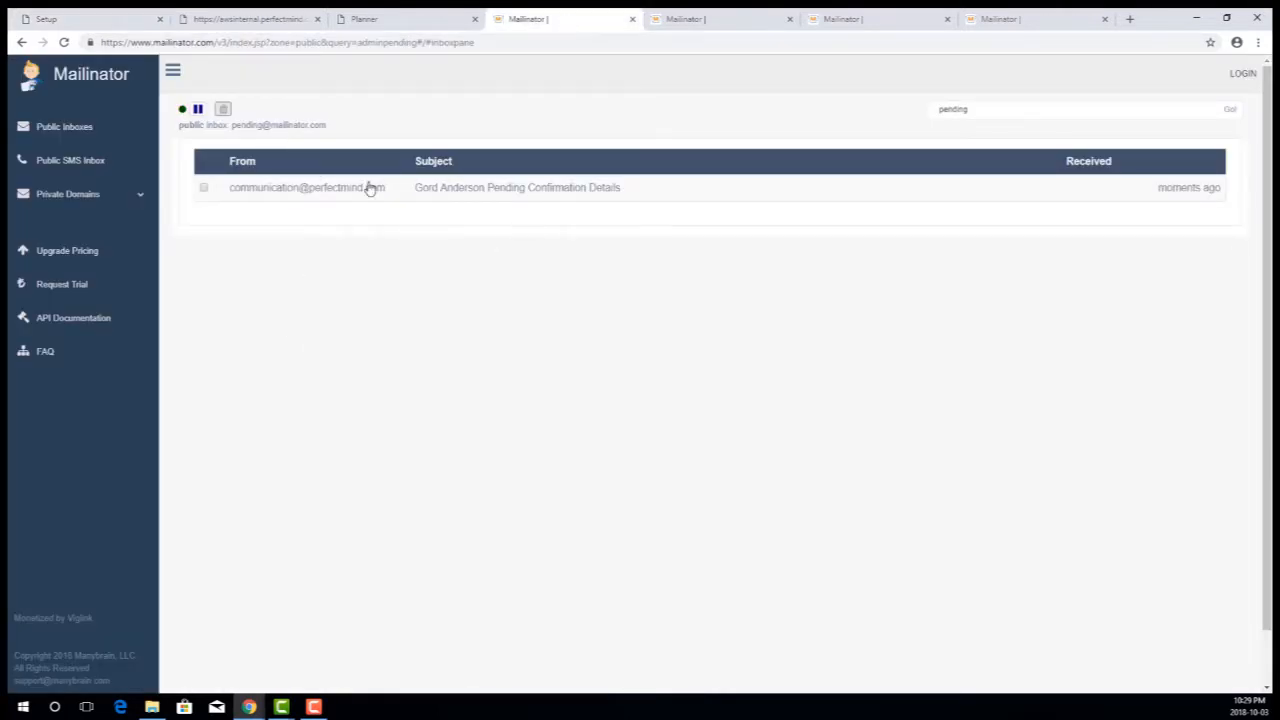
{"action": "left_click_drag", "start_coordinate": [958, 110], "coordinate": [965, 110]}
{"action": "left_click", "coordinate": [506, 193]}
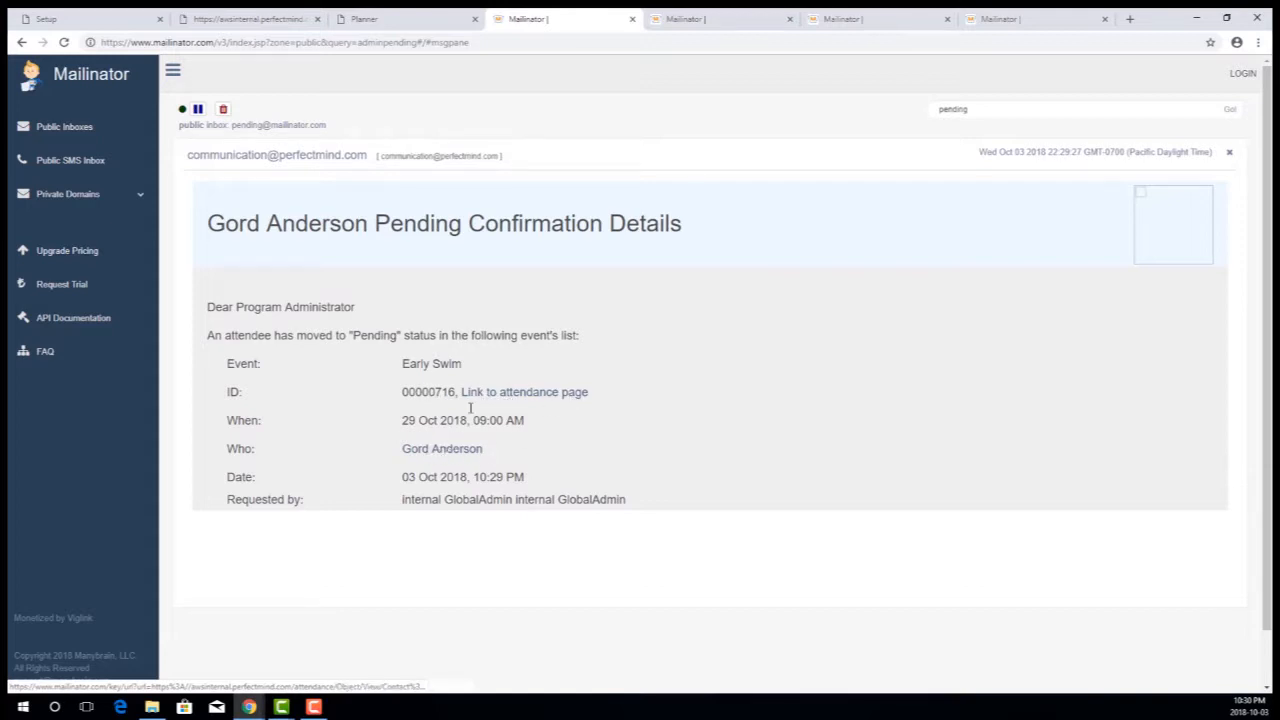
- Check the administrator email's links to the client profile and the attendance page, closing each page after viewing it
{"action": "left_click", "coordinate": [449, 450]}
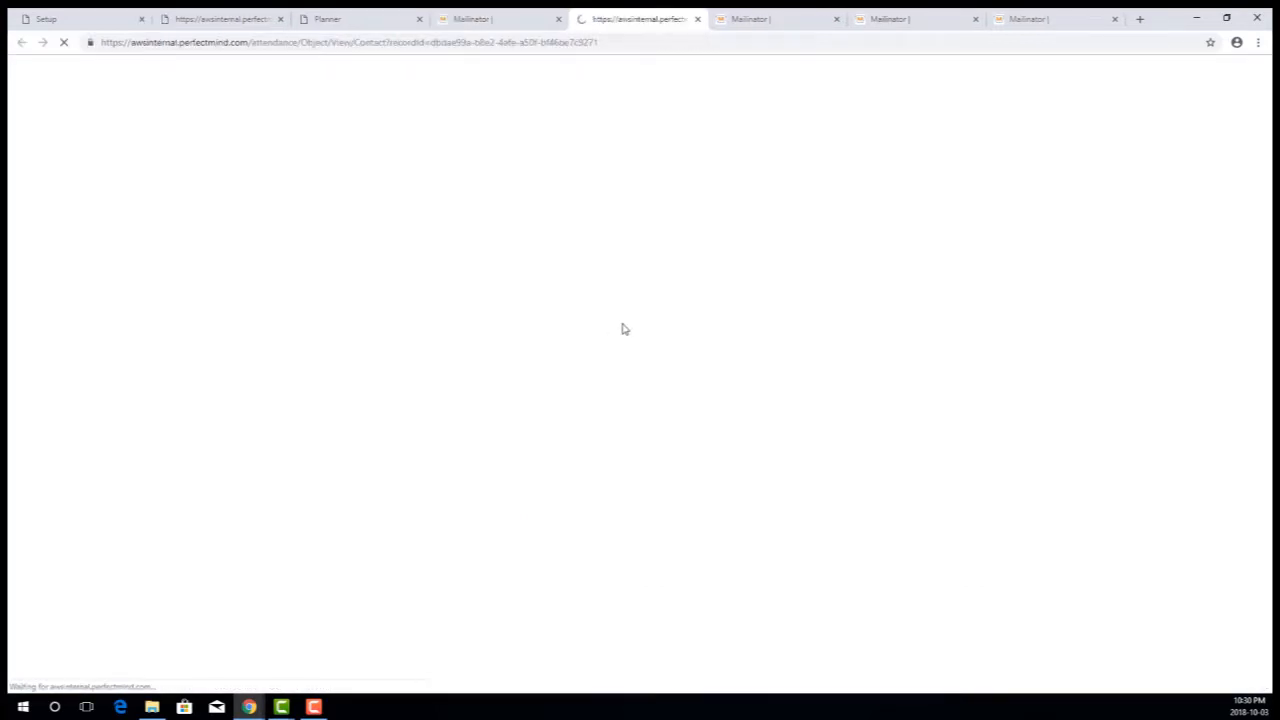
{"action": "left_click", "coordinate": [699, 20]}
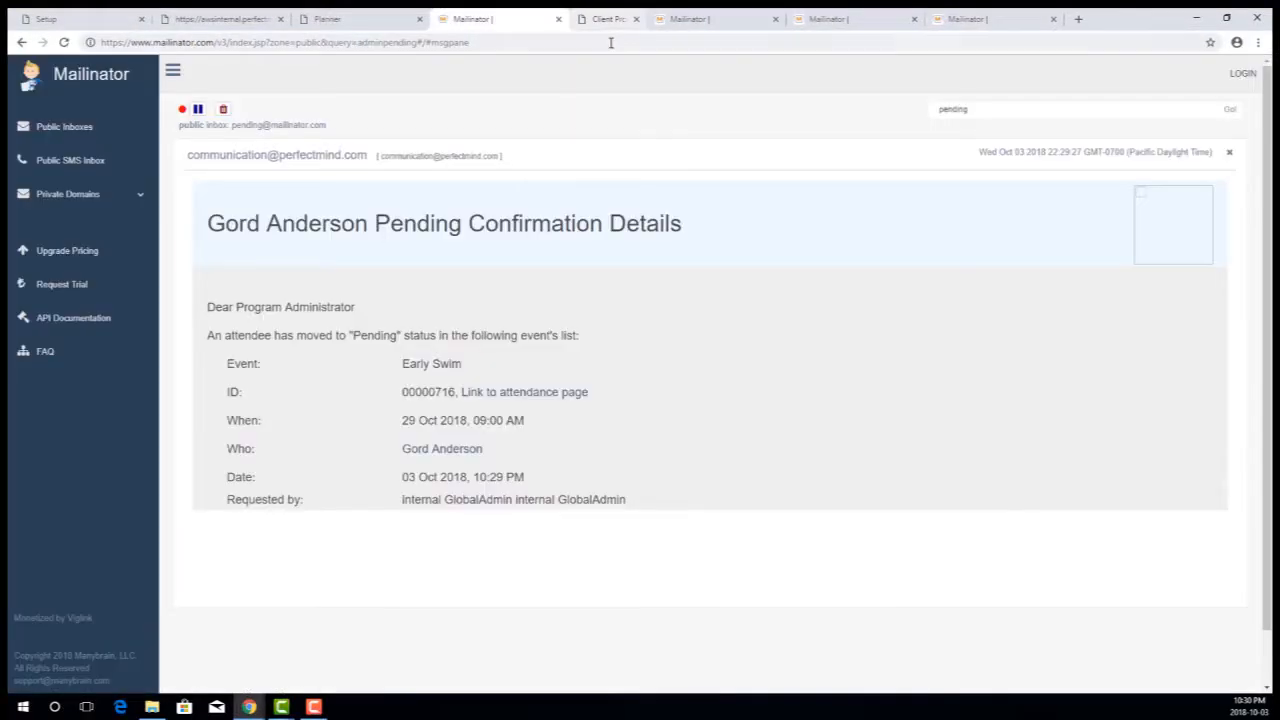
{"action": "left_click", "coordinate": [534, 393]}
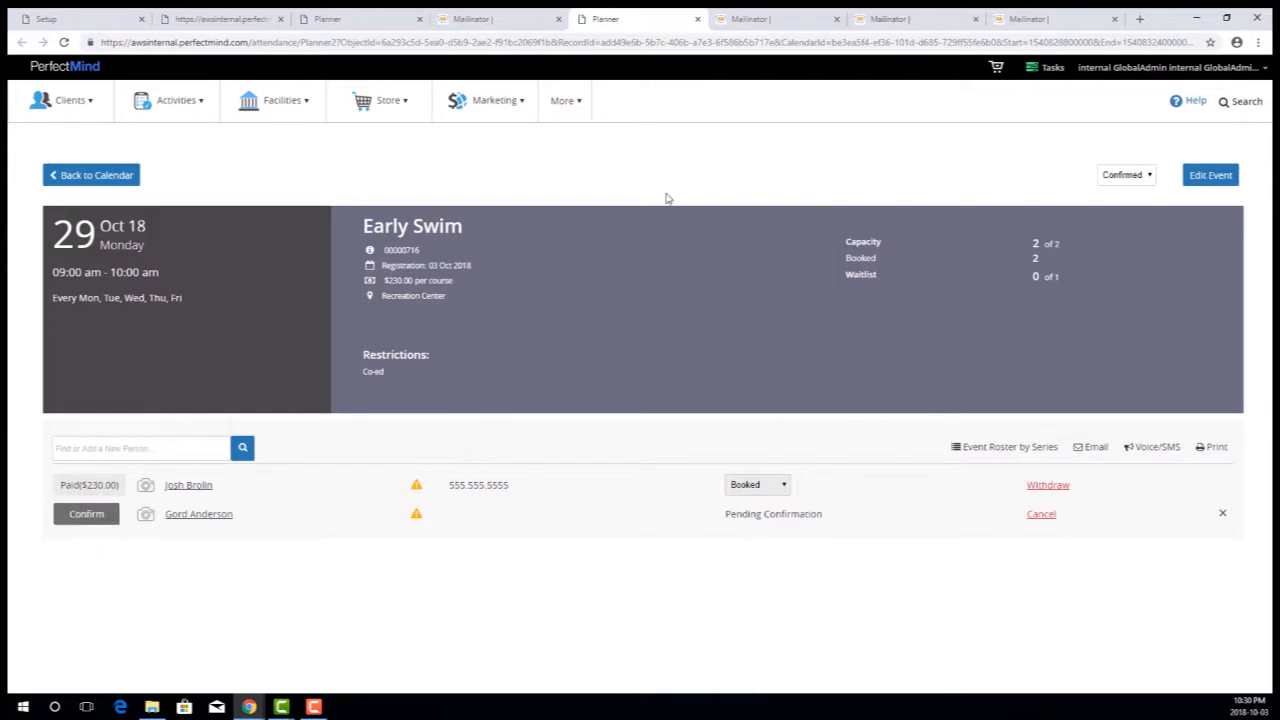
{"action": "left_click", "coordinate": [697, 19]}
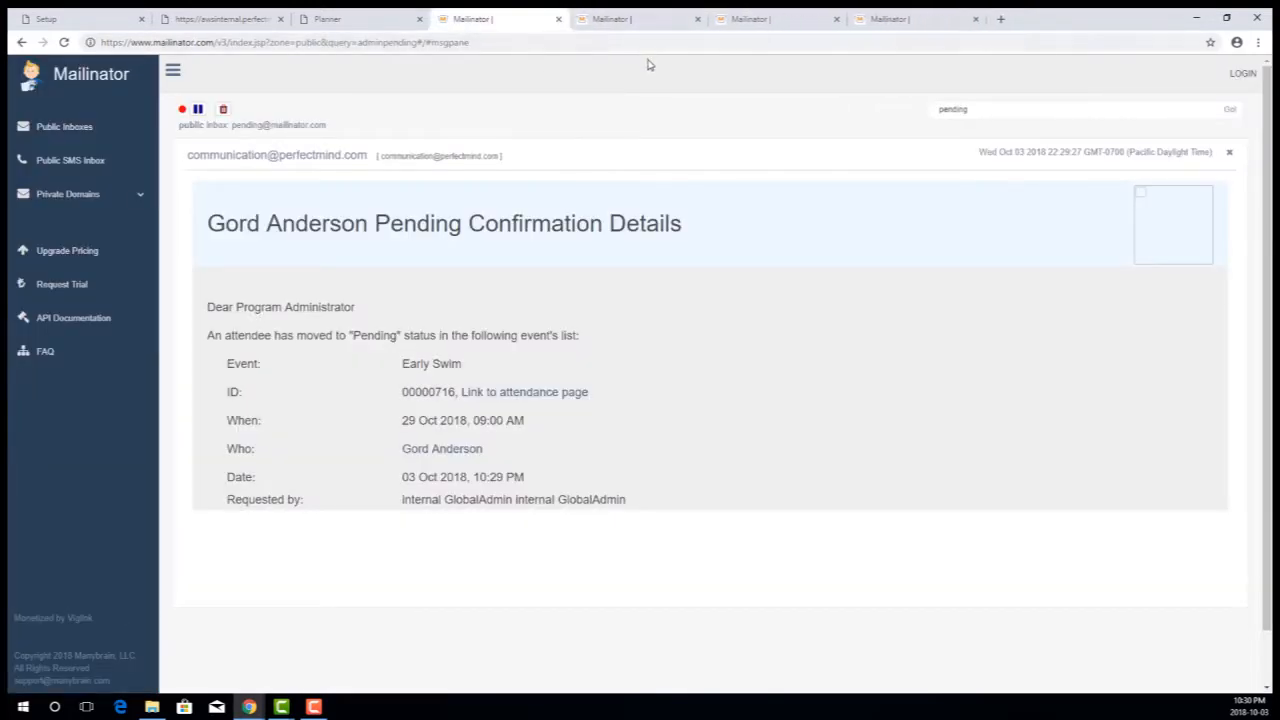
- Check the booked inbox, and read the newest Pending Confirmation Details email and its greeting in the supervisor inbox
{"action": "left_click", "coordinate": [712, 27]}
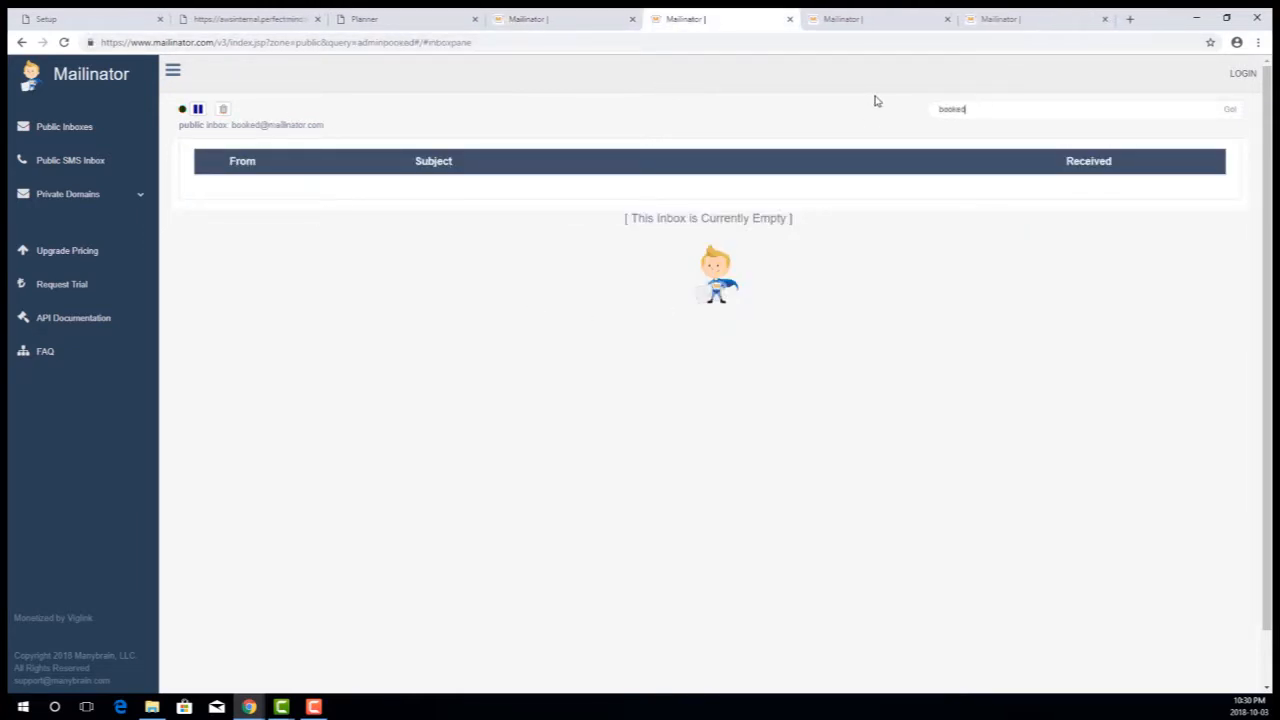
{"action": "left_click", "coordinate": [883, 20]}
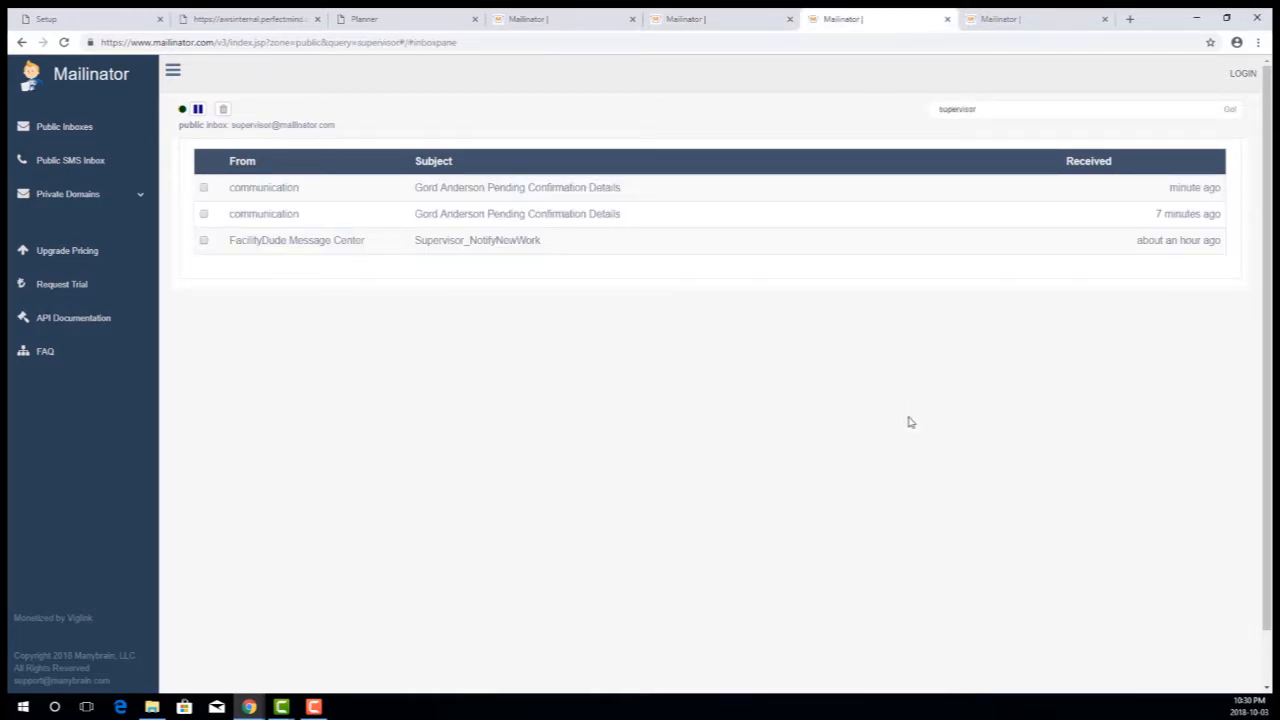
{"action": "left_click", "coordinate": [465, 192]}
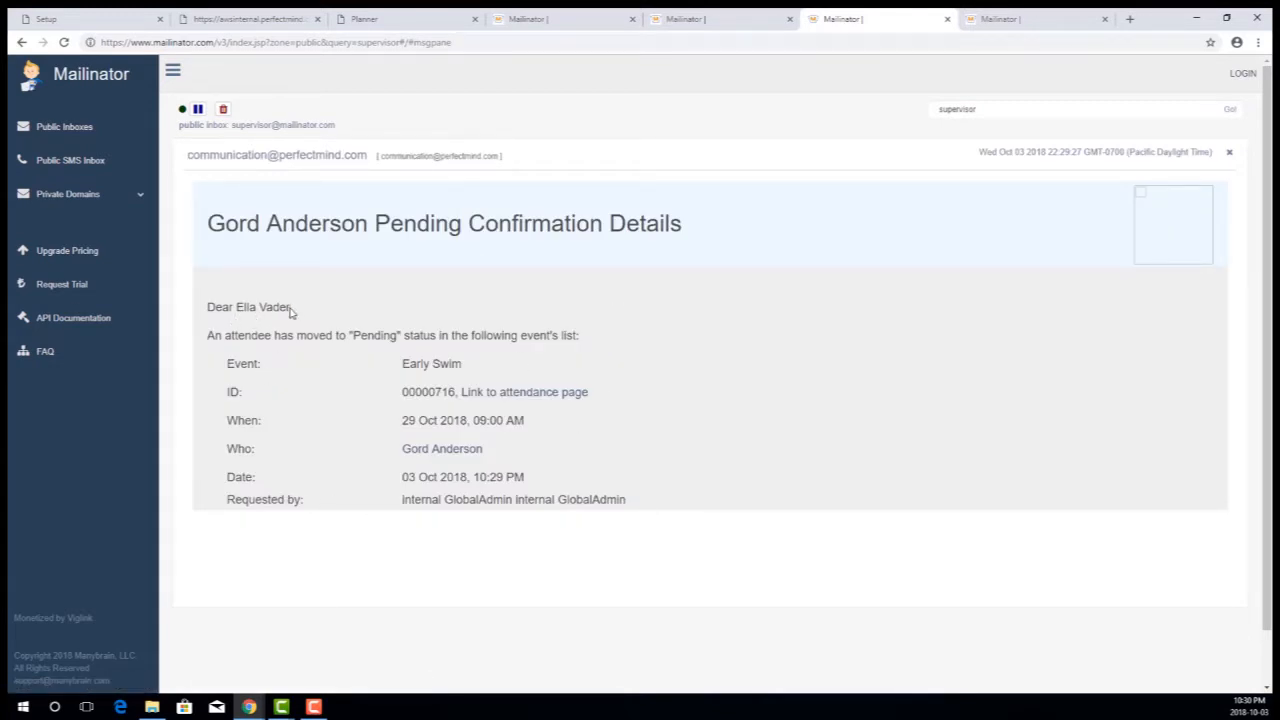
{"action": "left_click_drag", "start_coordinate": [291, 310], "coordinate": [237, 307]}
- Open the newest Pending Confirmation Details email in the client's inbox and examine its custom heading and closing contact message
{"action": "left_click", "coordinate": [1020, 22]}
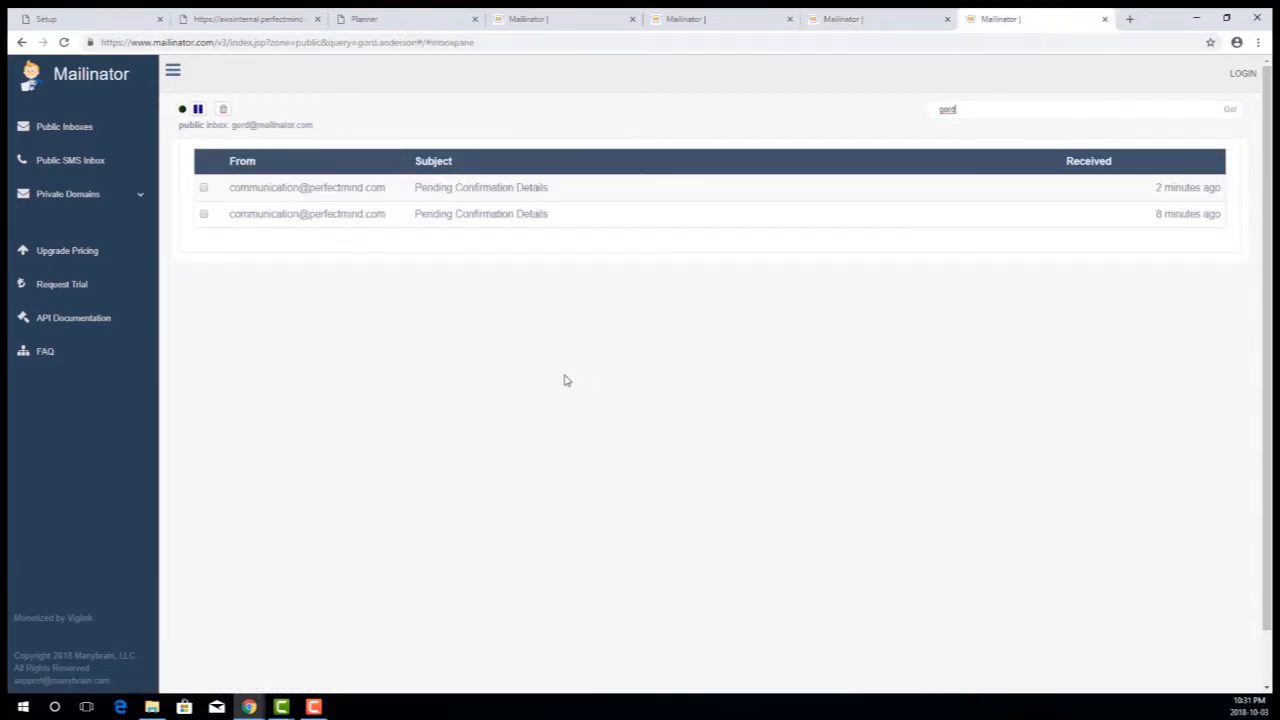
{"action": "left_click", "coordinate": [334, 192]}
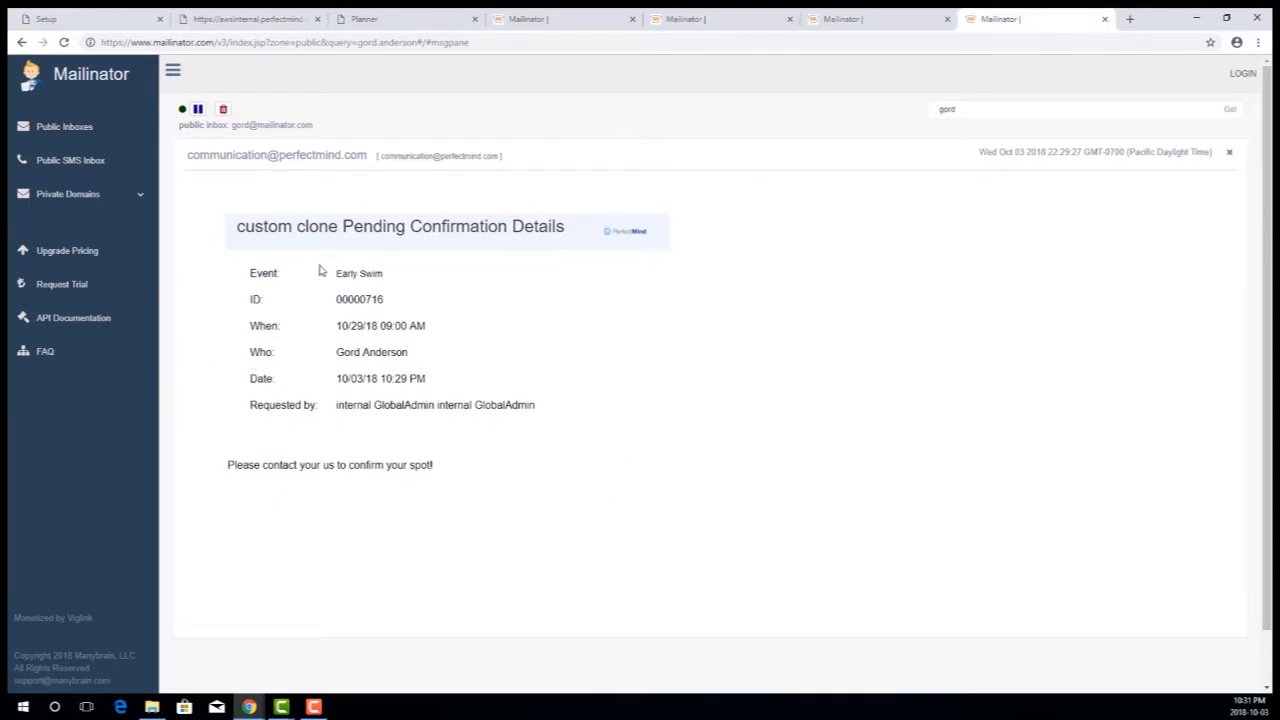
{"action": "left_click_drag", "start_coordinate": [336, 228], "coordinate": [240, 228]}
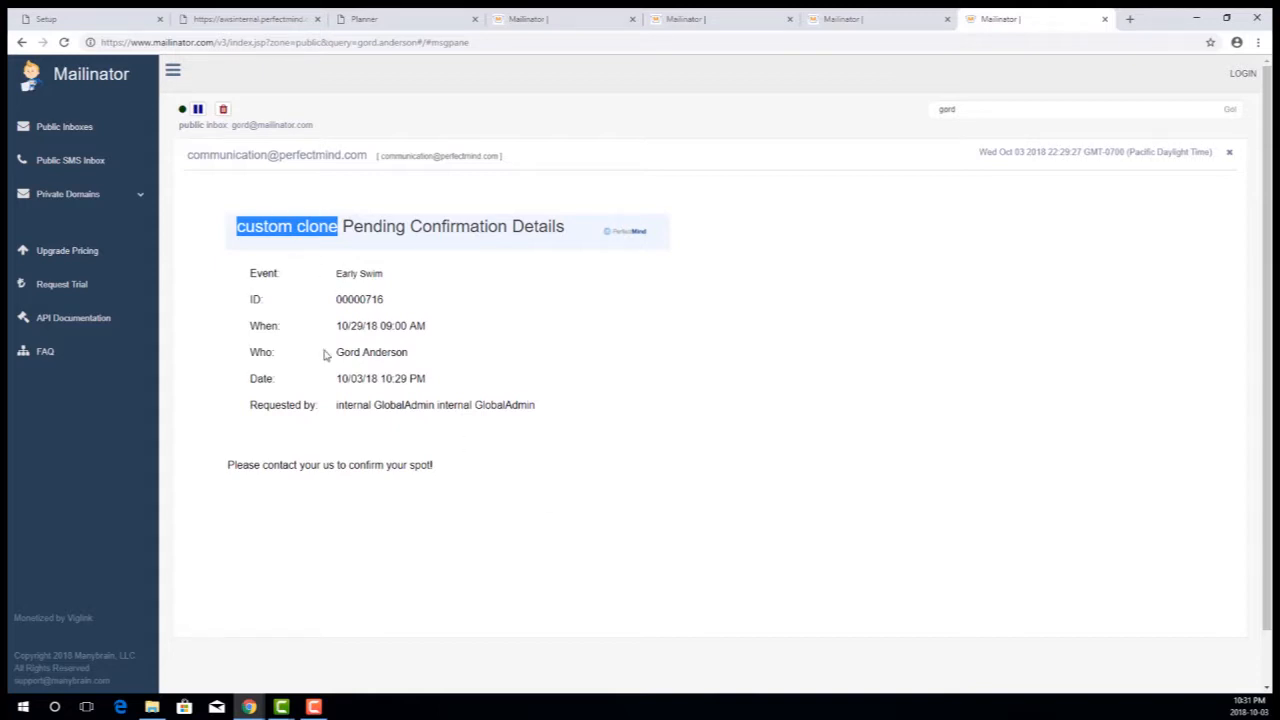
{"action": "left_click", "coordinate": [690, 532]}
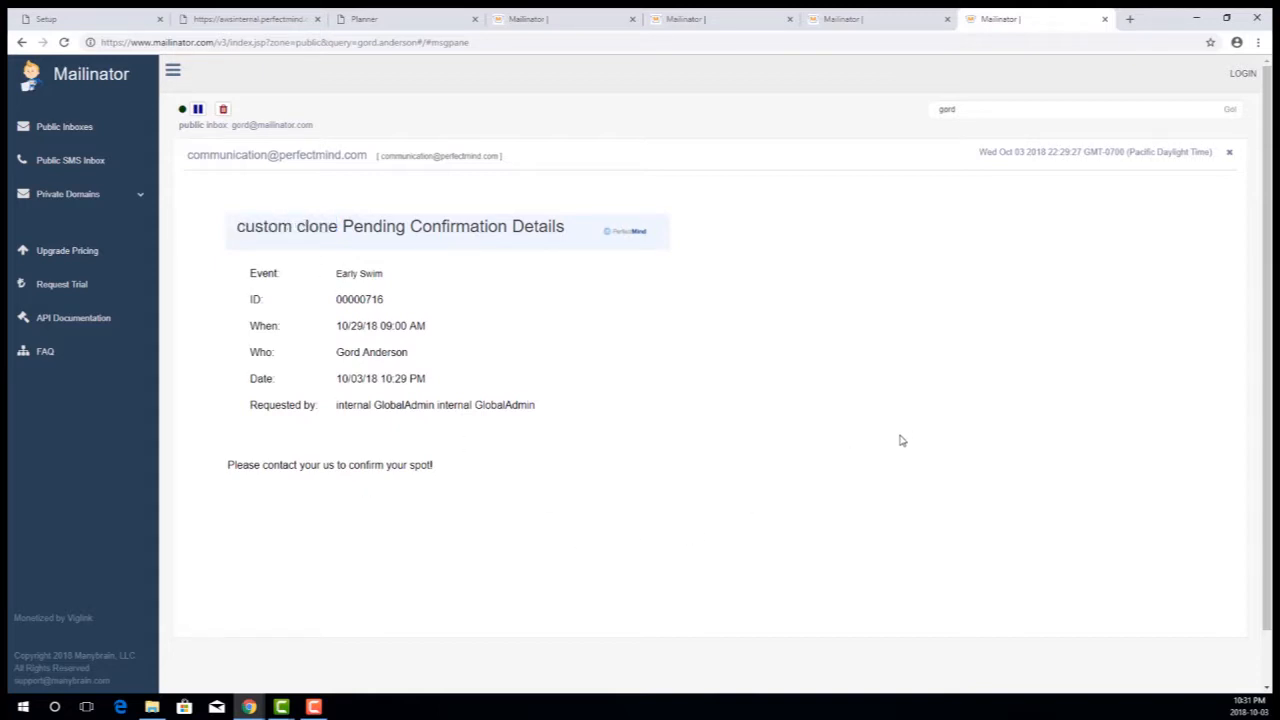
{"action": "left_click_drag", "start_coordinate": [455, 468], "coordinate": [225, 465]}
{"action": "left_click", "coordinate": [420, 494]}
{"action": "left_click_drag", "start_coordinate": [440, 470], "coordinate": [233, 471]}
{"action": "left_click", "coordinate": [575, 504]}
- From the Early Swim roster in the planner, open the pending client's profile in a new tab and view its Logs
{"action": "left_click", "coordinate": [403, 25]}
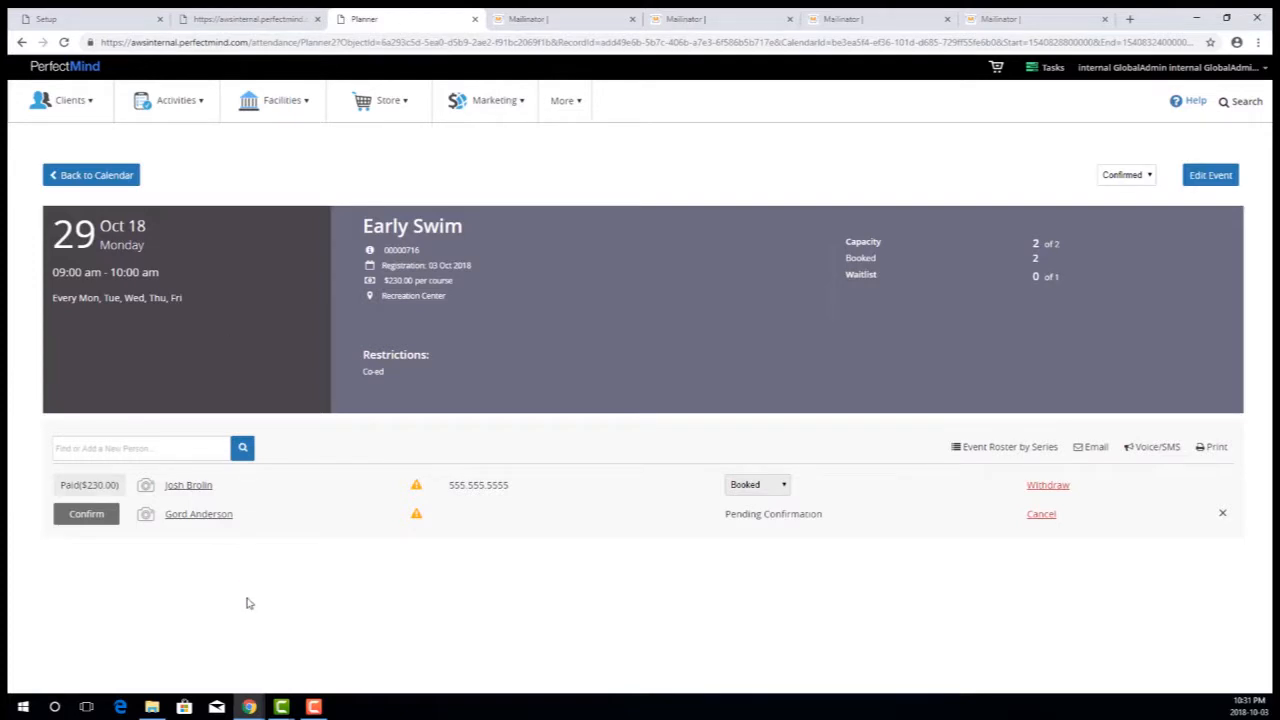
{"action": "right_click", "coordinate": [221, 522]}
{"action": "left_click", "coordinate": [268, 526]}
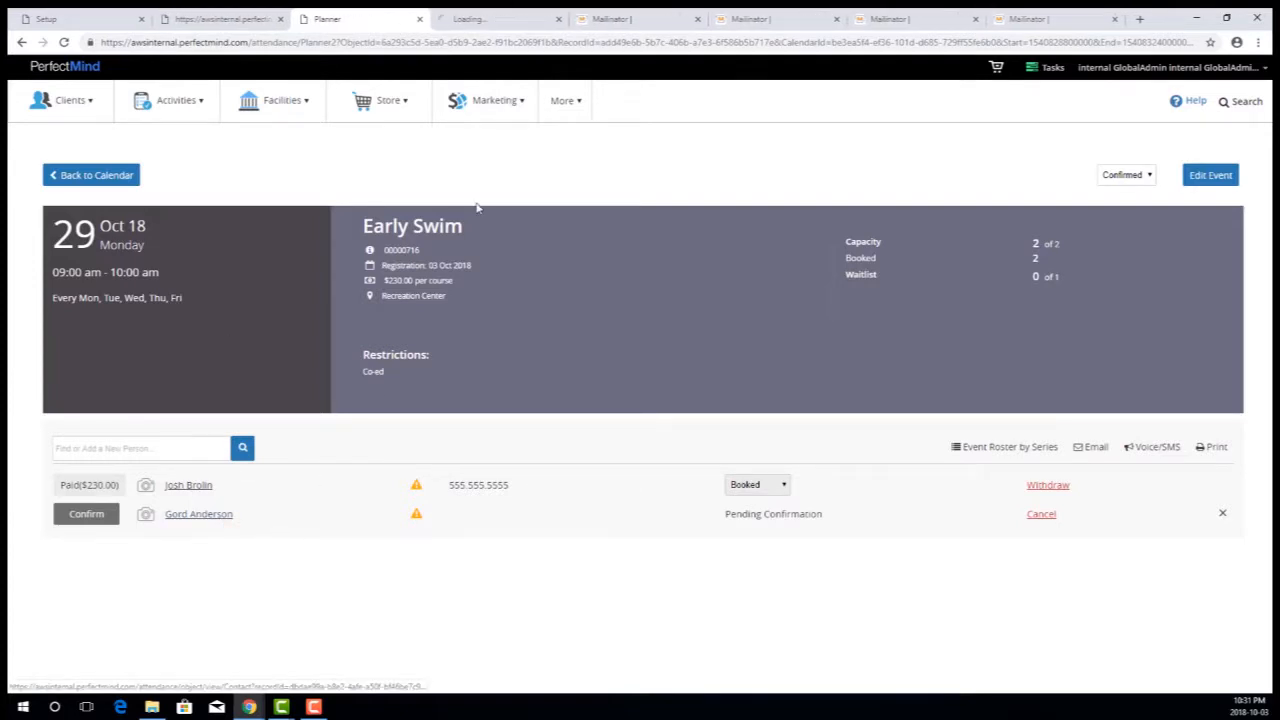
{"action": "left_click", "coordinate": [492, 19]}
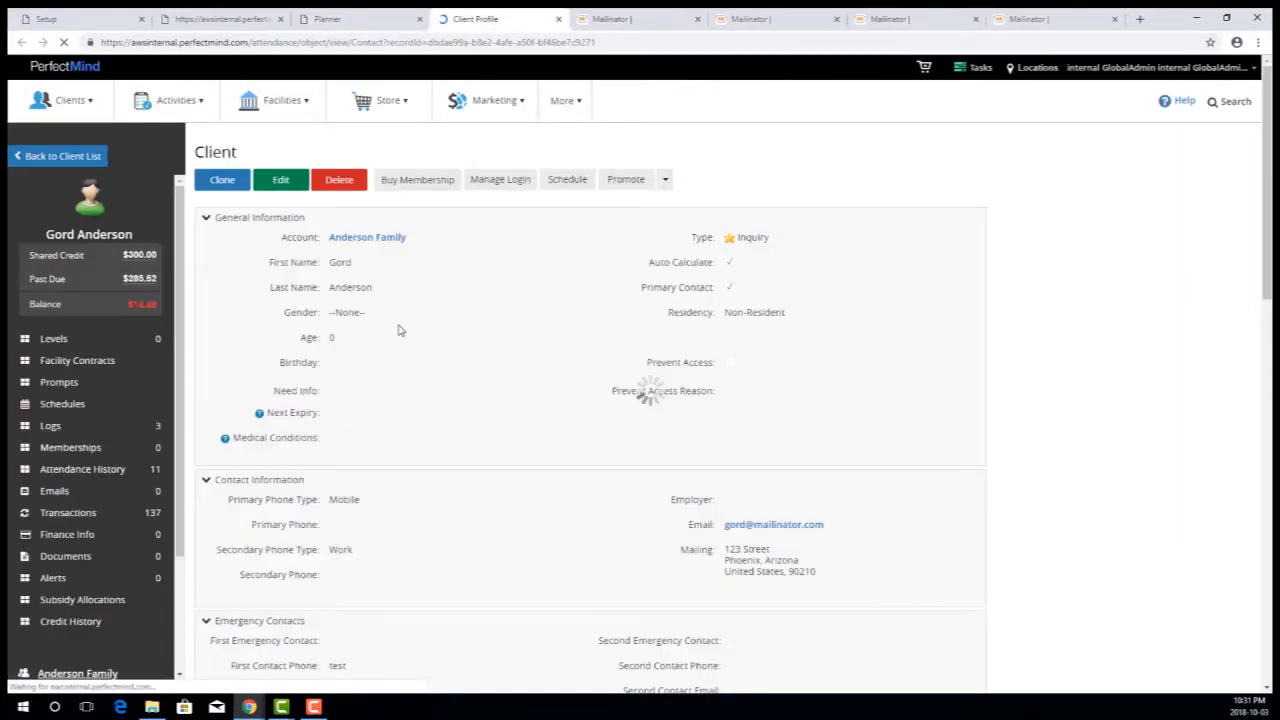
{"action": "left_click", "coordinate": [100, 428]}
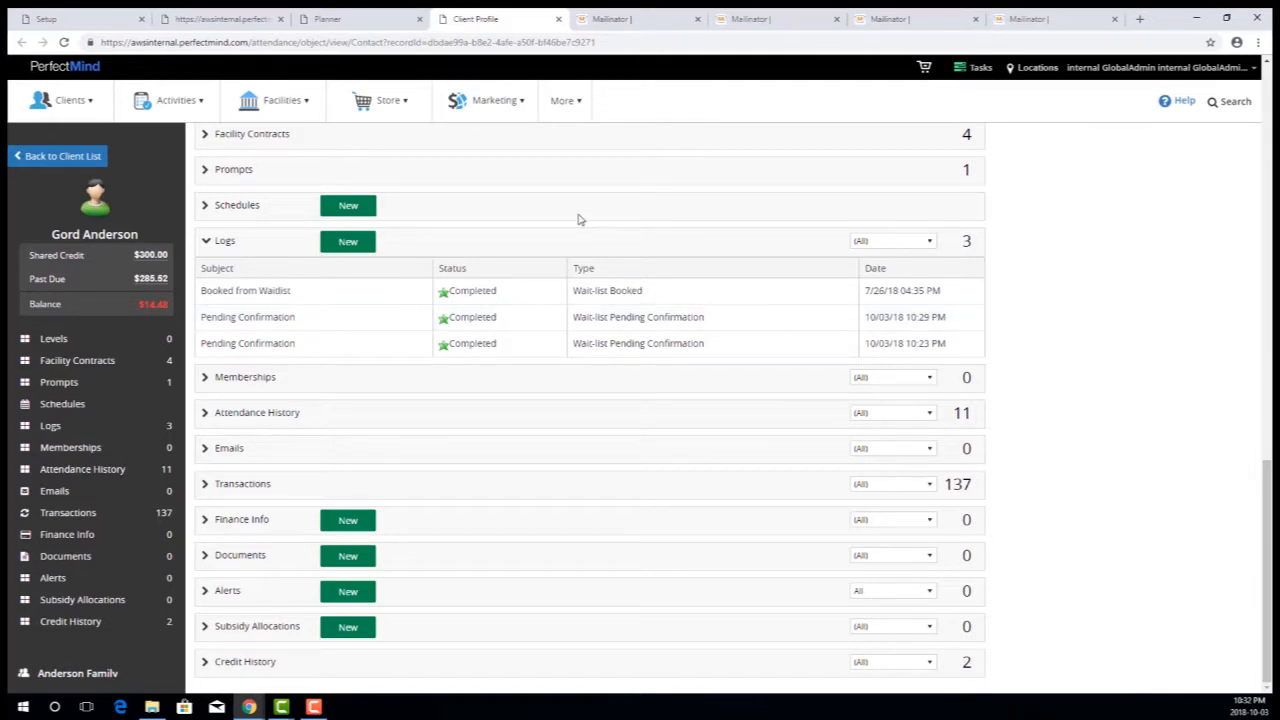
- Confirm the pending client's Early Swim spot, keeping that client as the only attendee and the General fee of $230.00 without prorating
{"action": "left_click", "coordinate": [342, 22]}
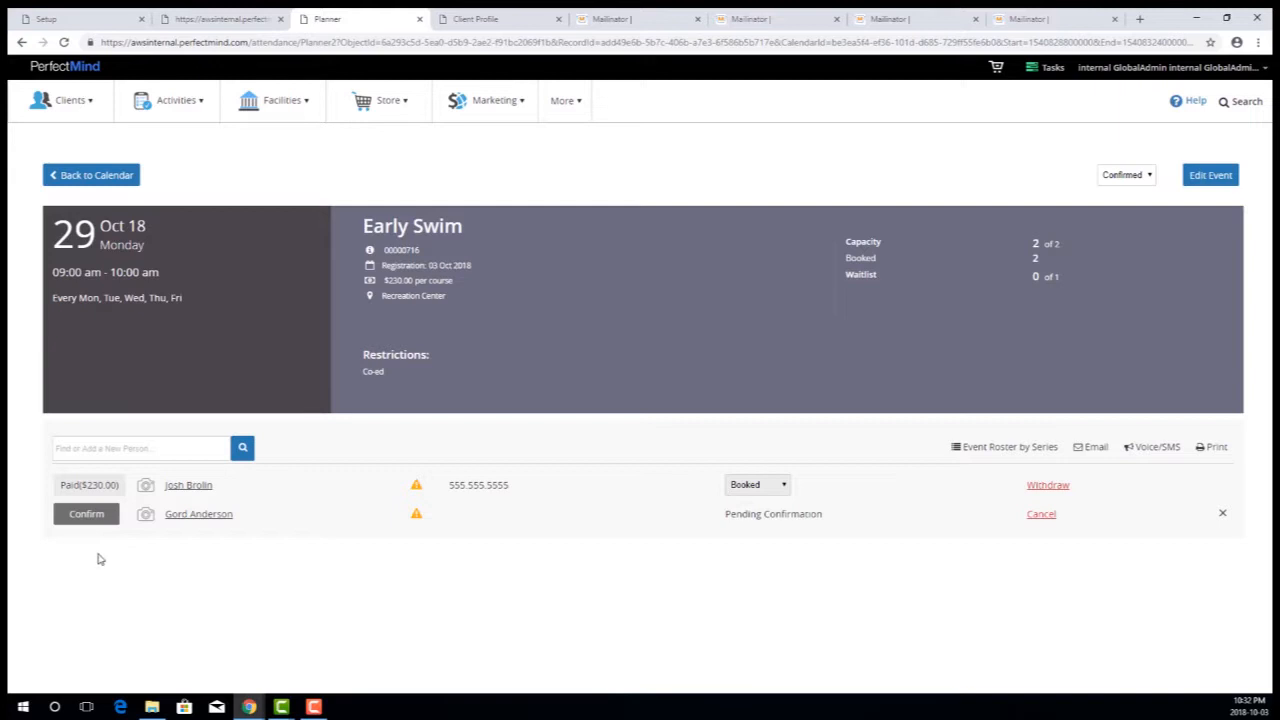
{"action": "left_click", "coordinate": [104, 518]}
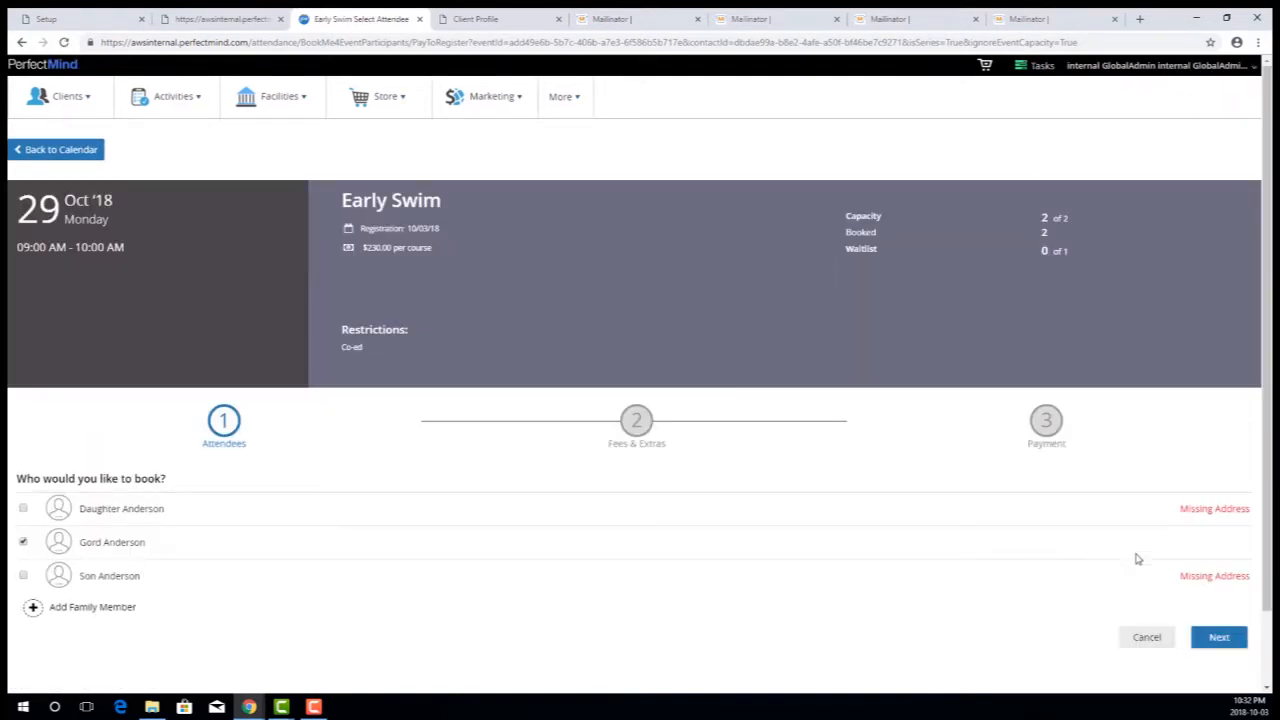
{"action": "left_click", "coordinate": [1220, 639]}
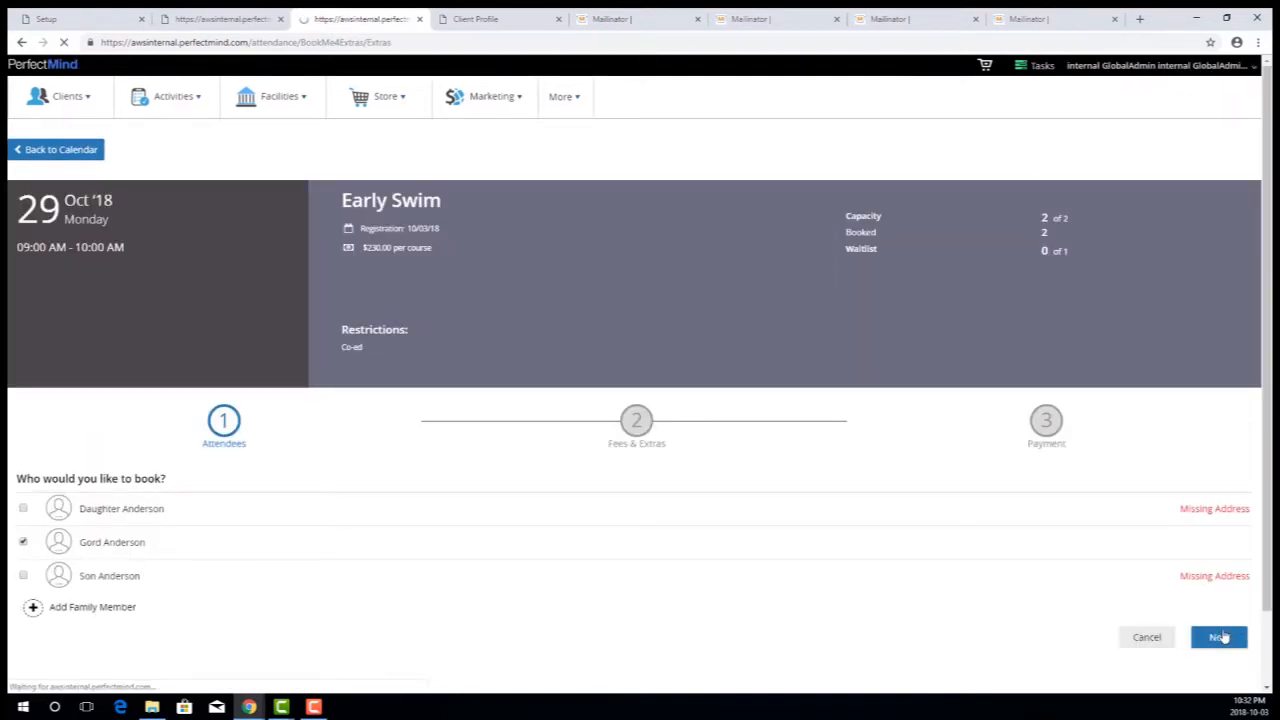
{"action": "scroll", "coordinate": [1080, 546], "scroll_direction": "down", "scroll_amount": 2}
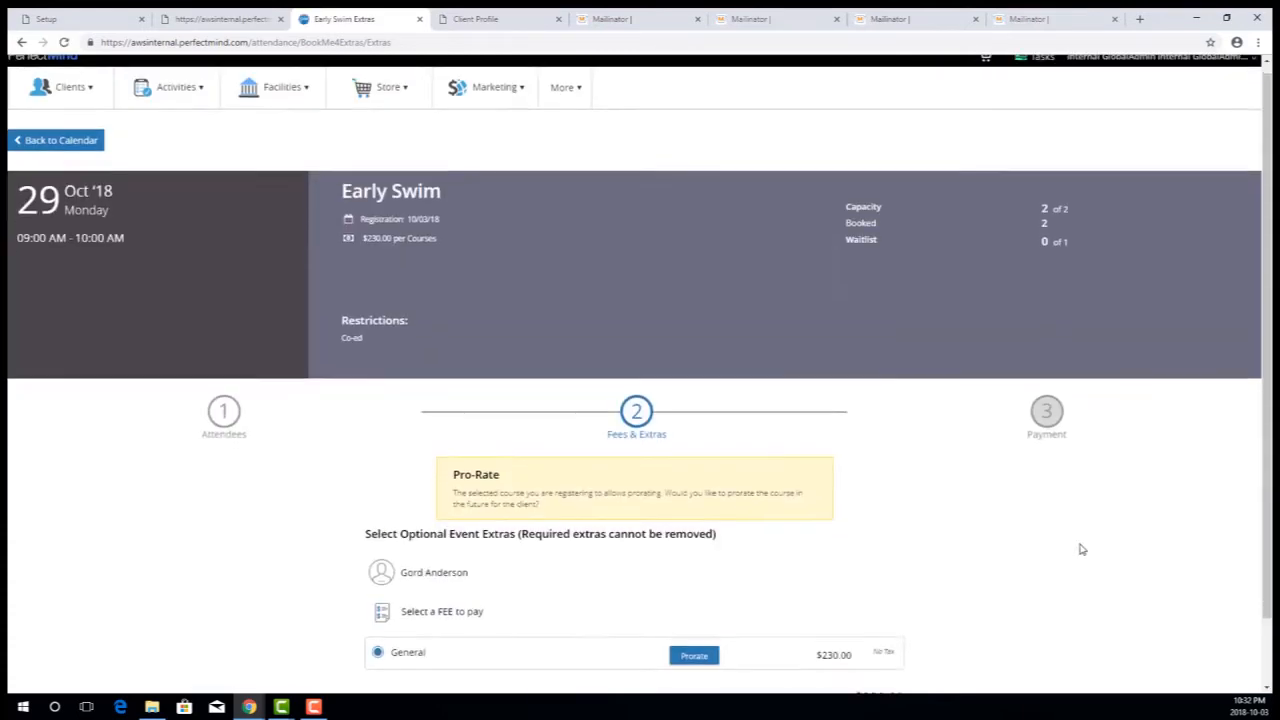
{"action": "left_click", "coordinate": [1229, 665]}
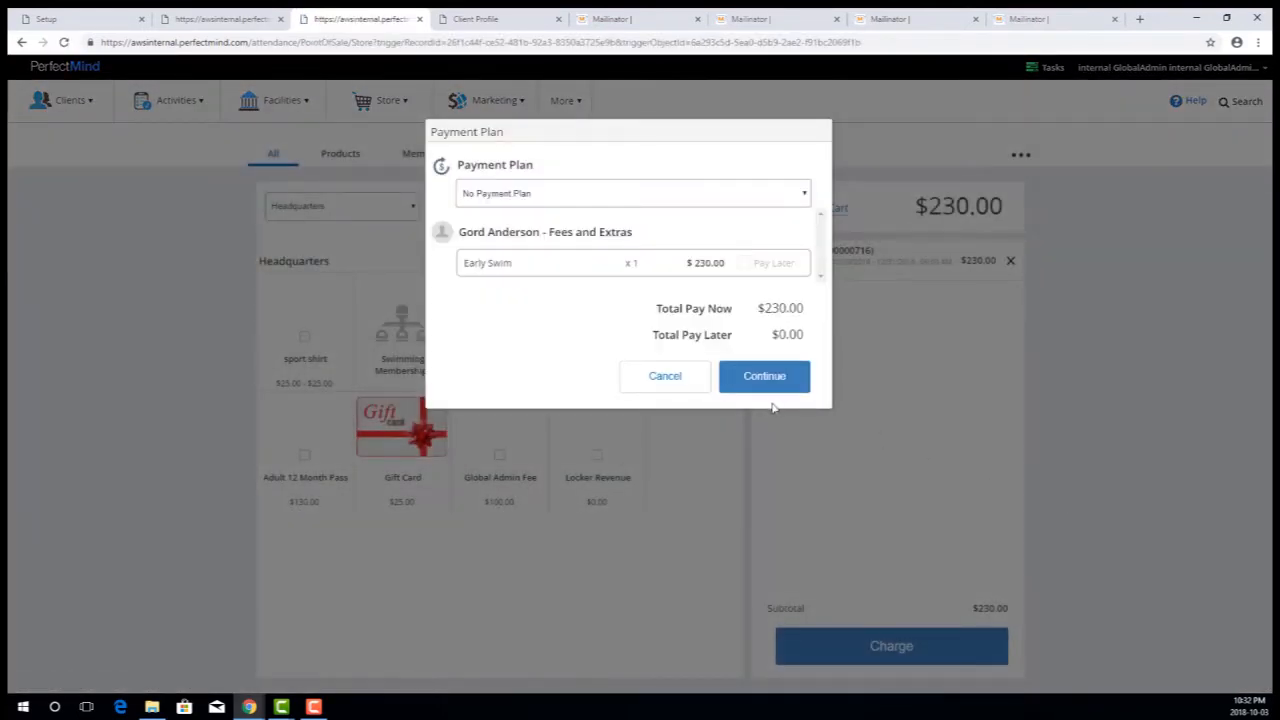
- Charge the Early Swim registration of $230.00 in cash with no payment plan, process it, and return to the activity
{"action": "left_click", "coordinate": [779, 383]}
{"action": "left_click", "coordinate": [891, 646]}
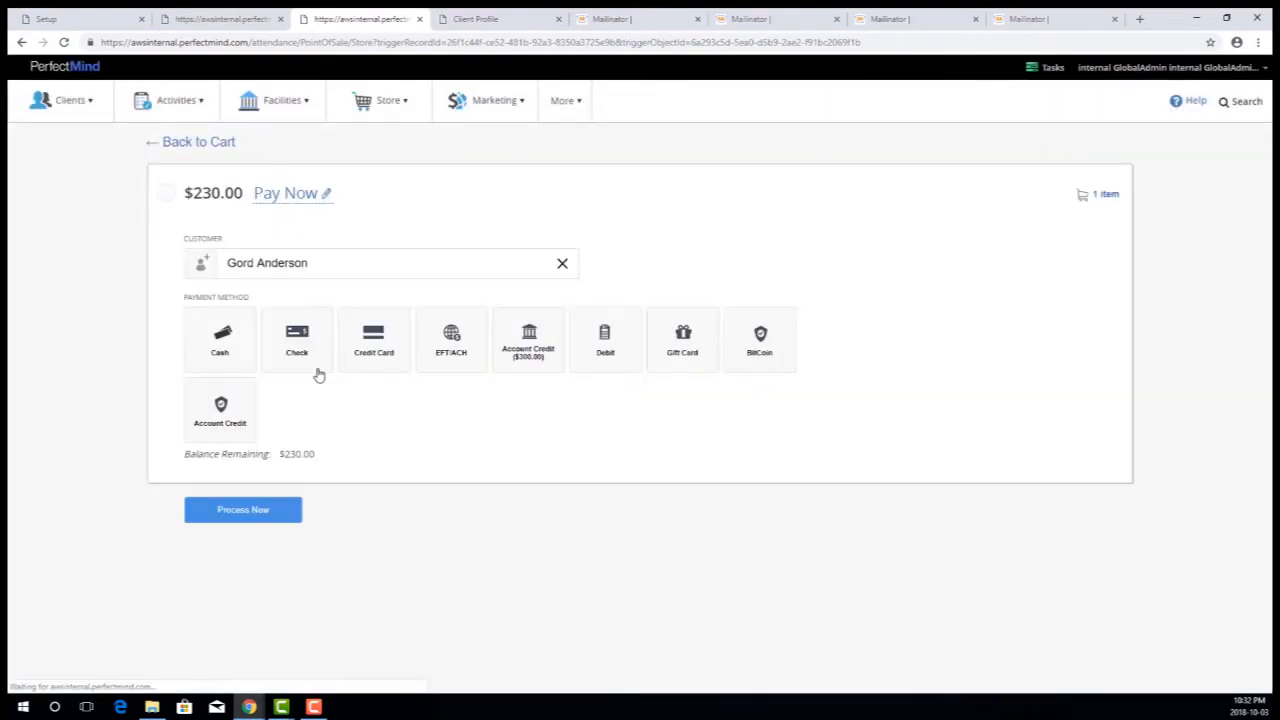
{"action": "left_click", "coordinate": [210, 346]}
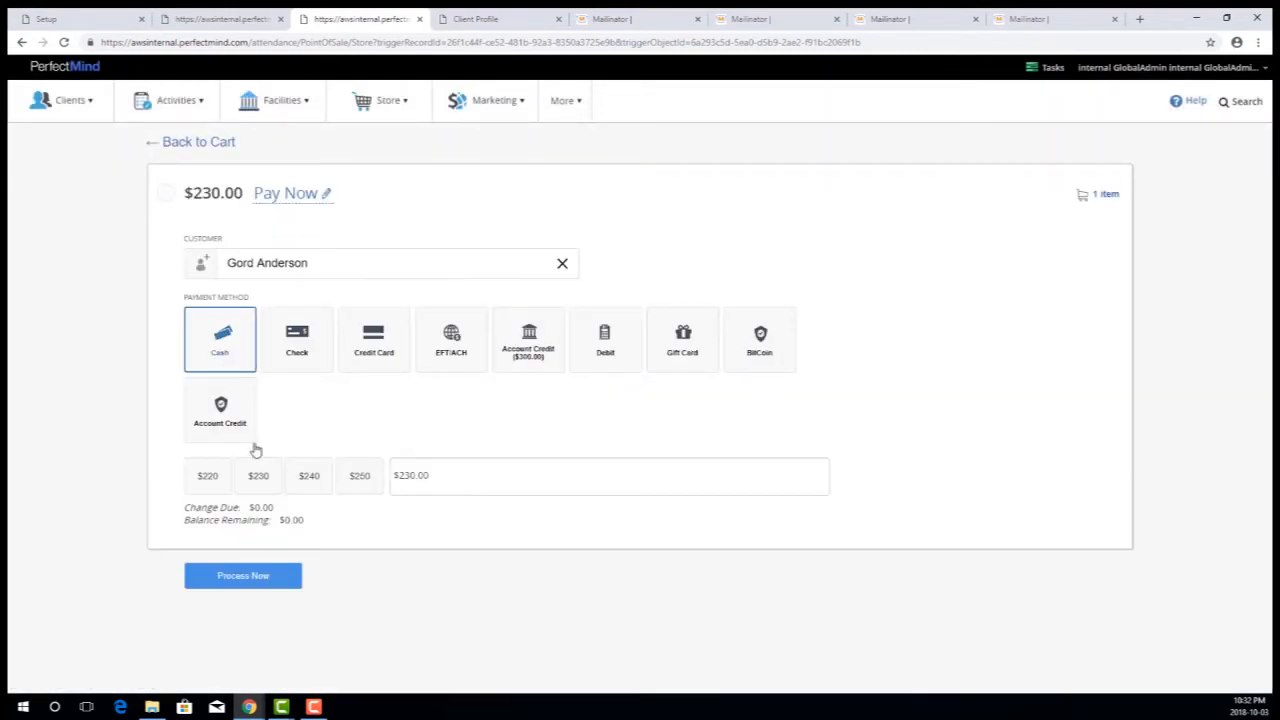
{"action": "left_click", "coordinate": [238, 585]}
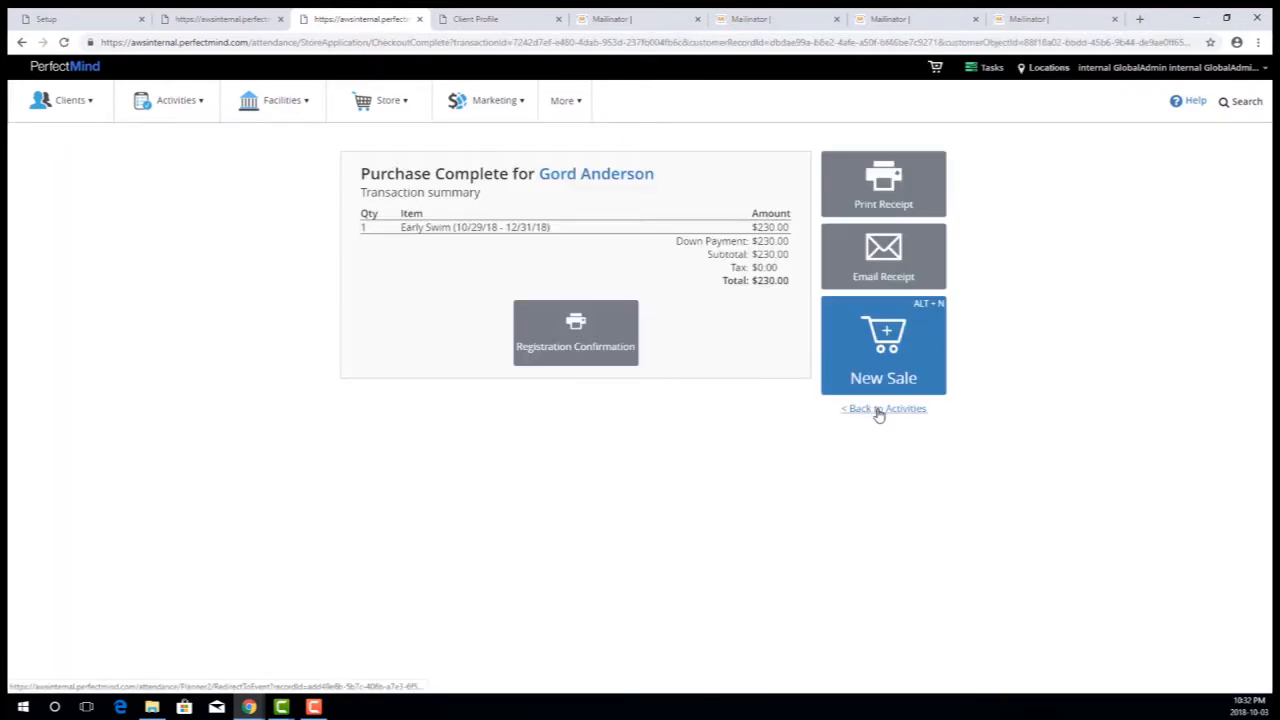
{"action": "left_click", "coordinate": [877, 410]}
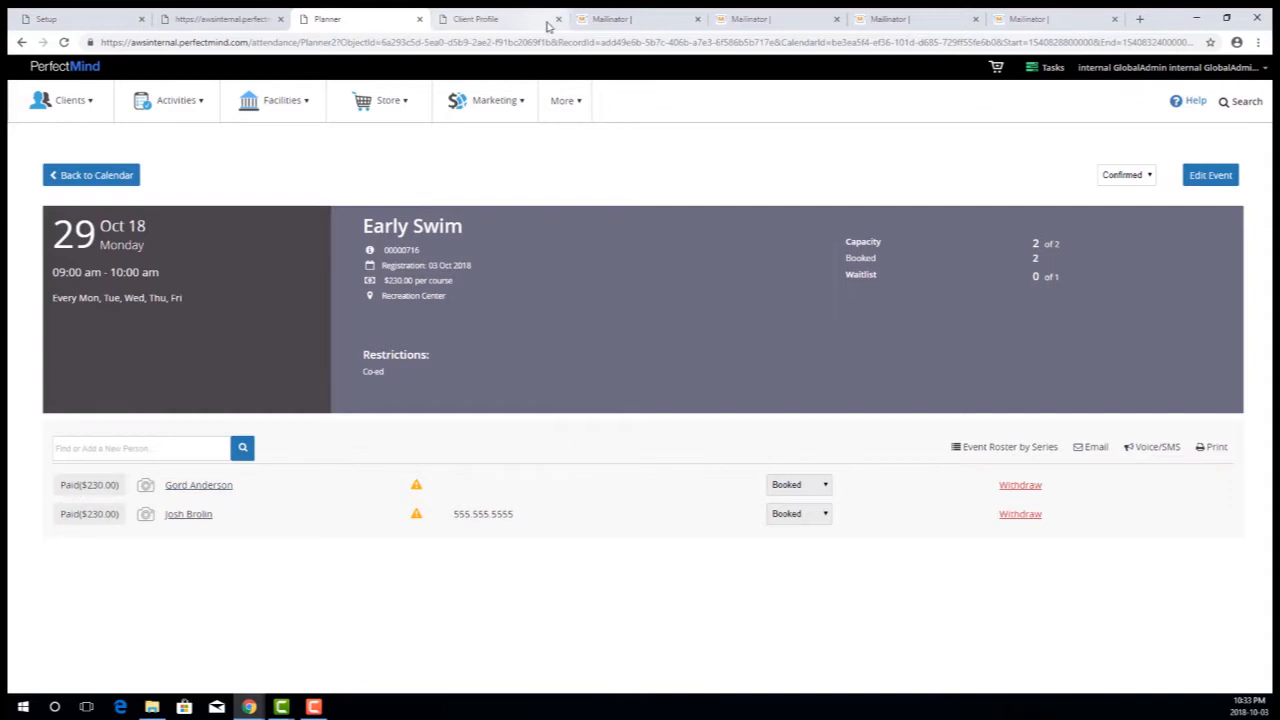
- Reload the client's profile and examine the waitlist entries in its Logs
{"action": "left_click", "coordinate": [505, 19]}
{"action": "left_click", "coordinate": [90, 102]}
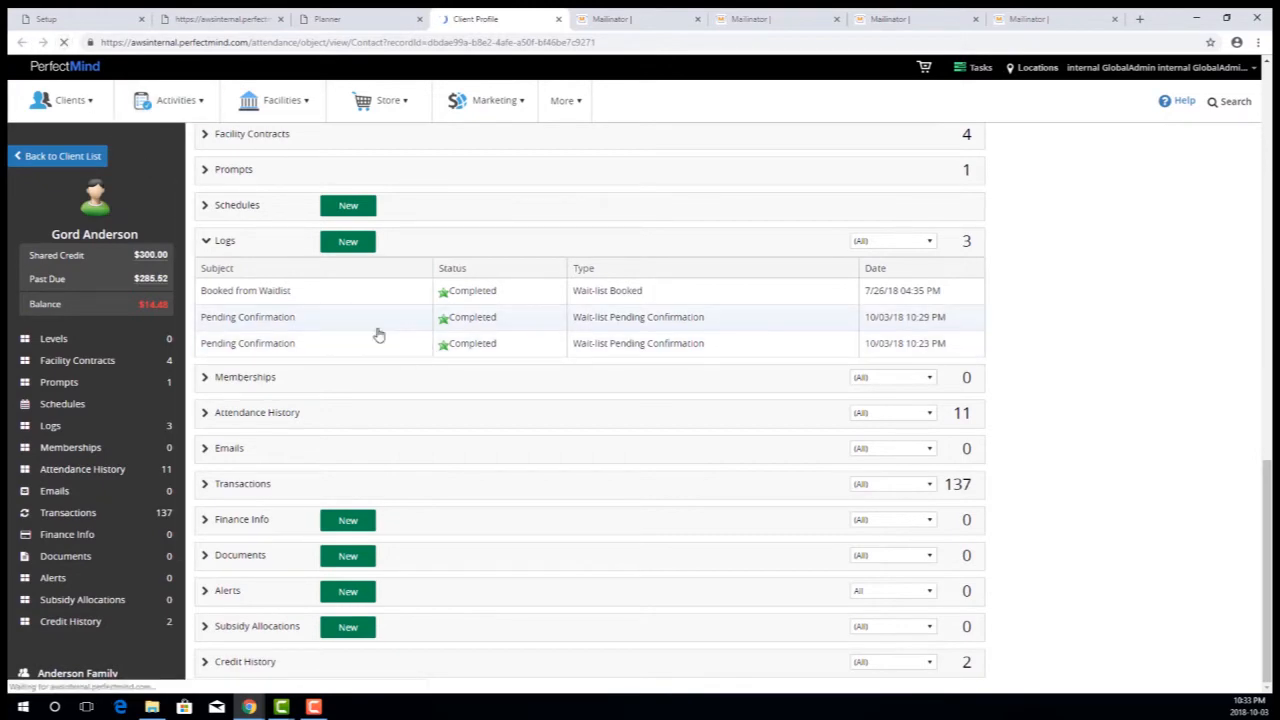
{"action": "left_click", "coordinate": [98, 430]}
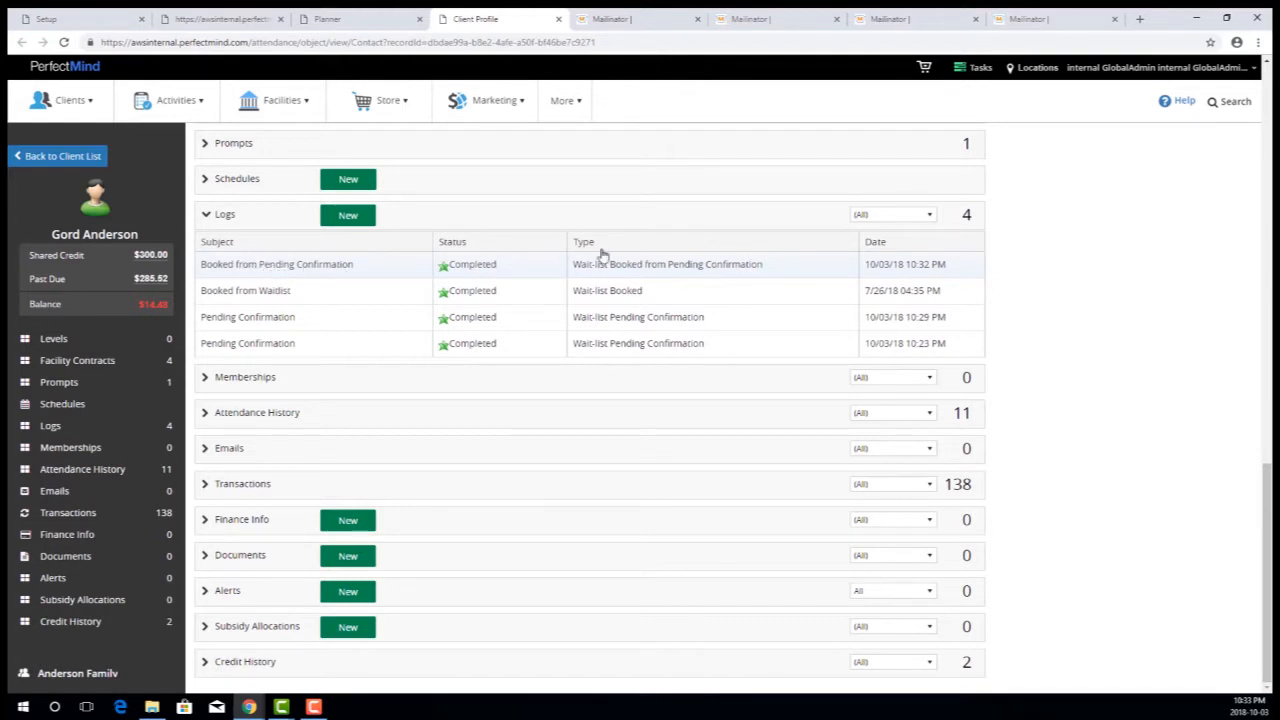
- Switch to Mailinator, refresh the pending inbox, then open the Booking Confirmation Details email in the booked inbox and highlight its "Booked" status
{"action": "left_click", "coordinate": [625, 22]}
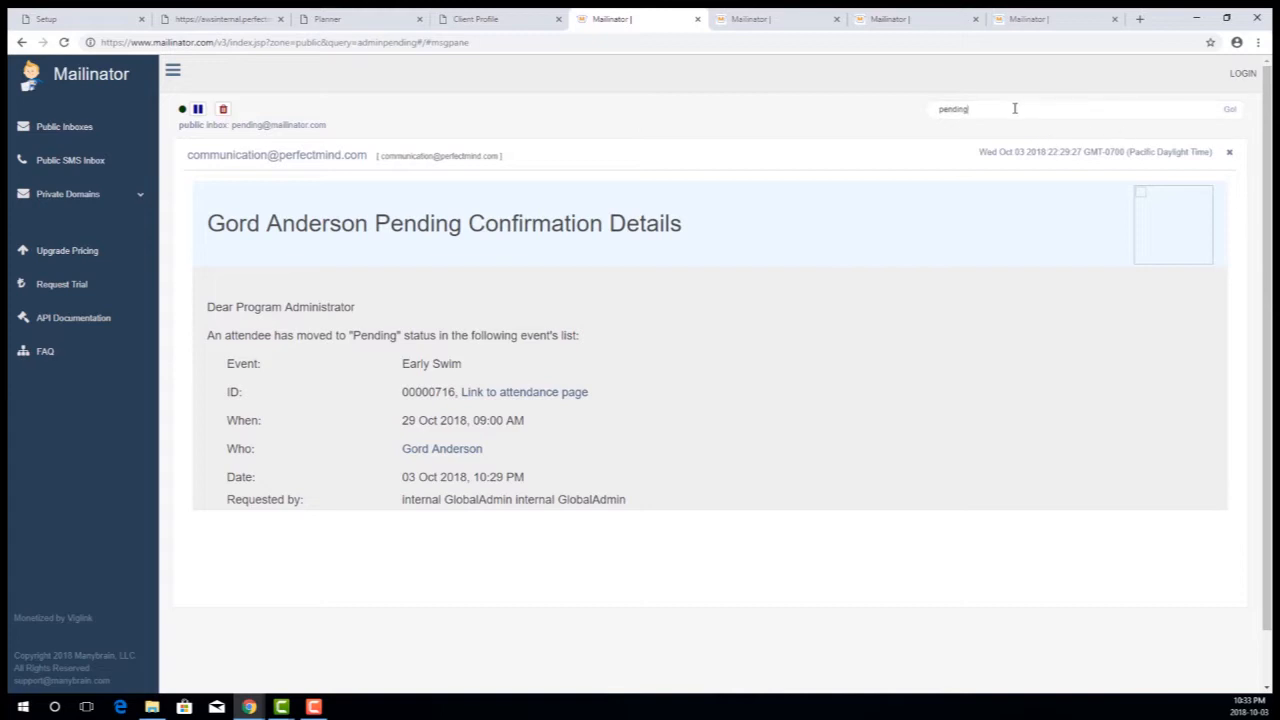
{"action": "left_click", "coordinate": [1229, 109]}
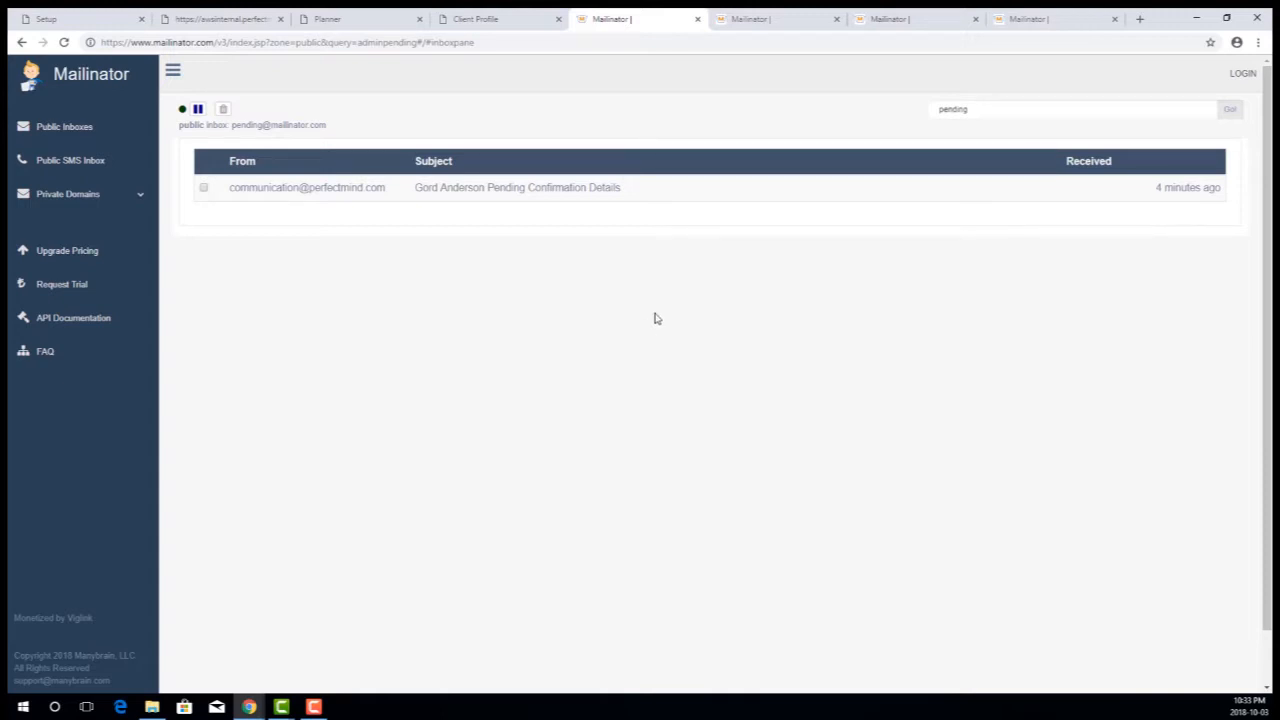
{"action": "left_click", "coordinate": [758, 22]}
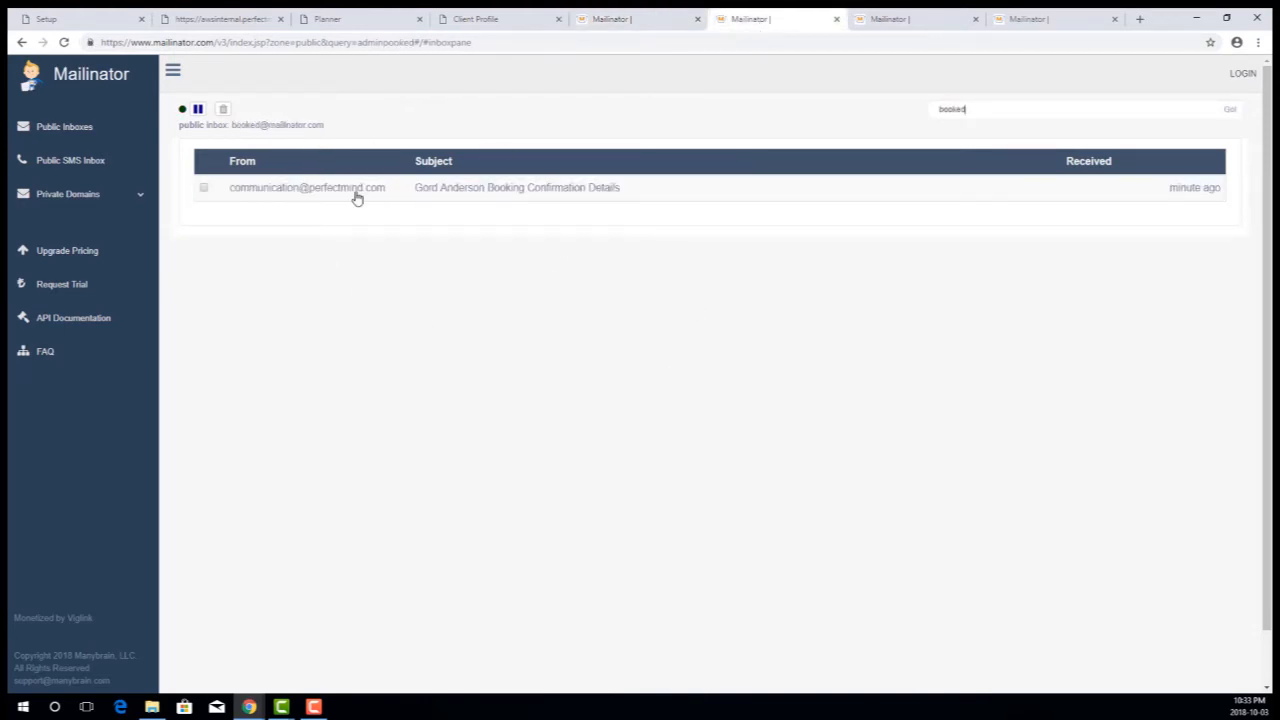
{"action": "left_click", "coordinate": [518, 196]}
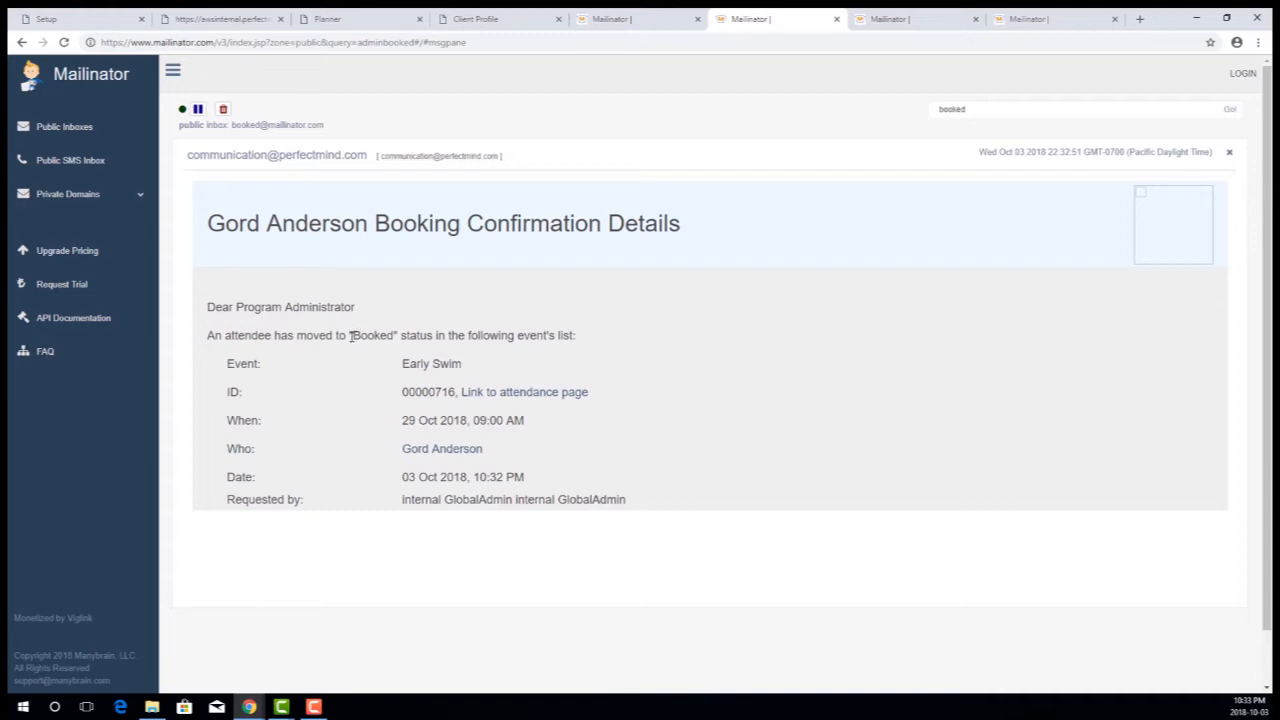
{"action": "left_click_drag", "start_coordinate": [351, 336], "coordinate": [396, 332]}
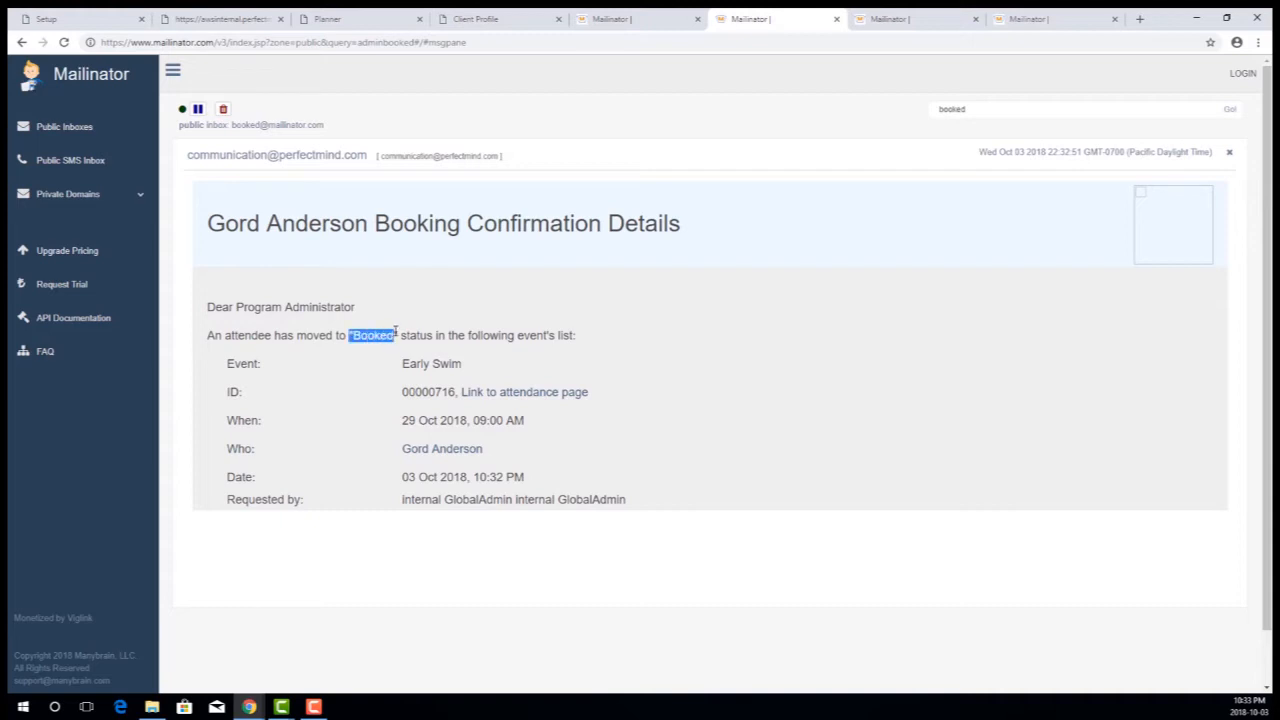
{"action": "left_click", "coordinate": [768, 389]}
- Refresh the supervisor inbox, open the newest Booking Confirmation Details email, and highlight its greeting and "Booked" status
{"action": "left_click", "coordinate": [900, 19]}
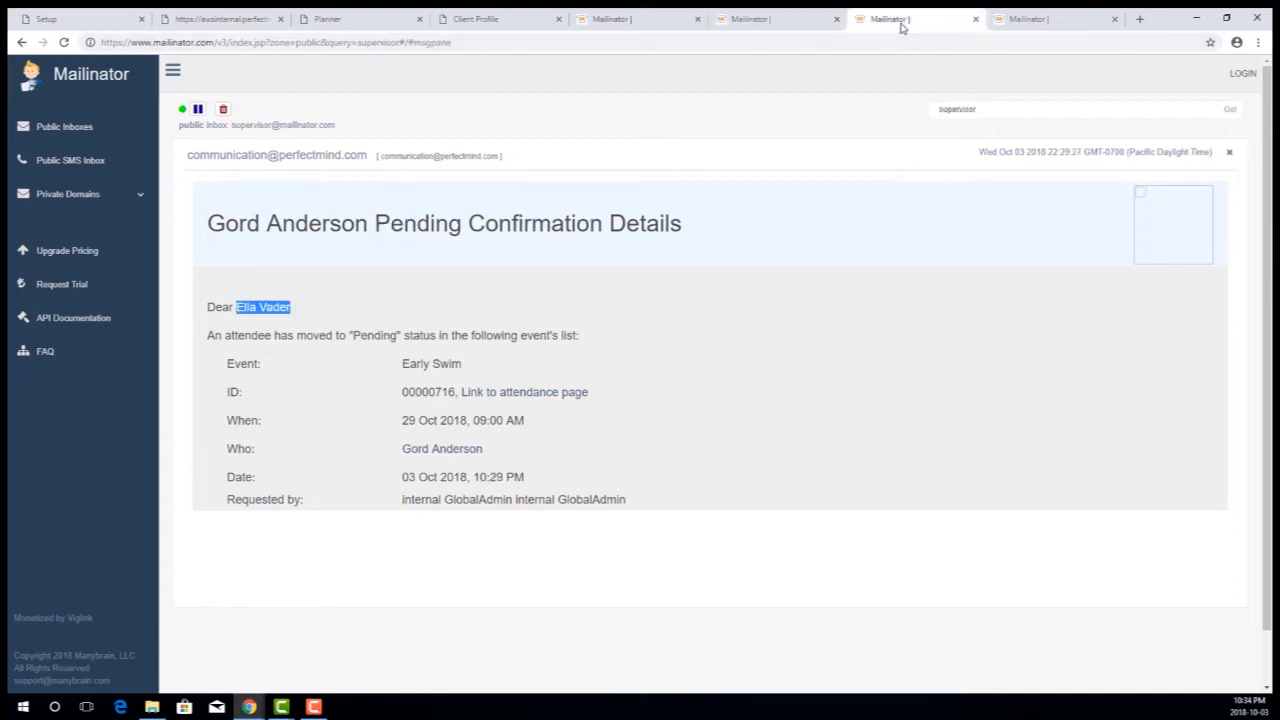
{"action": "left_click", "coordinate": [1229, 108]}
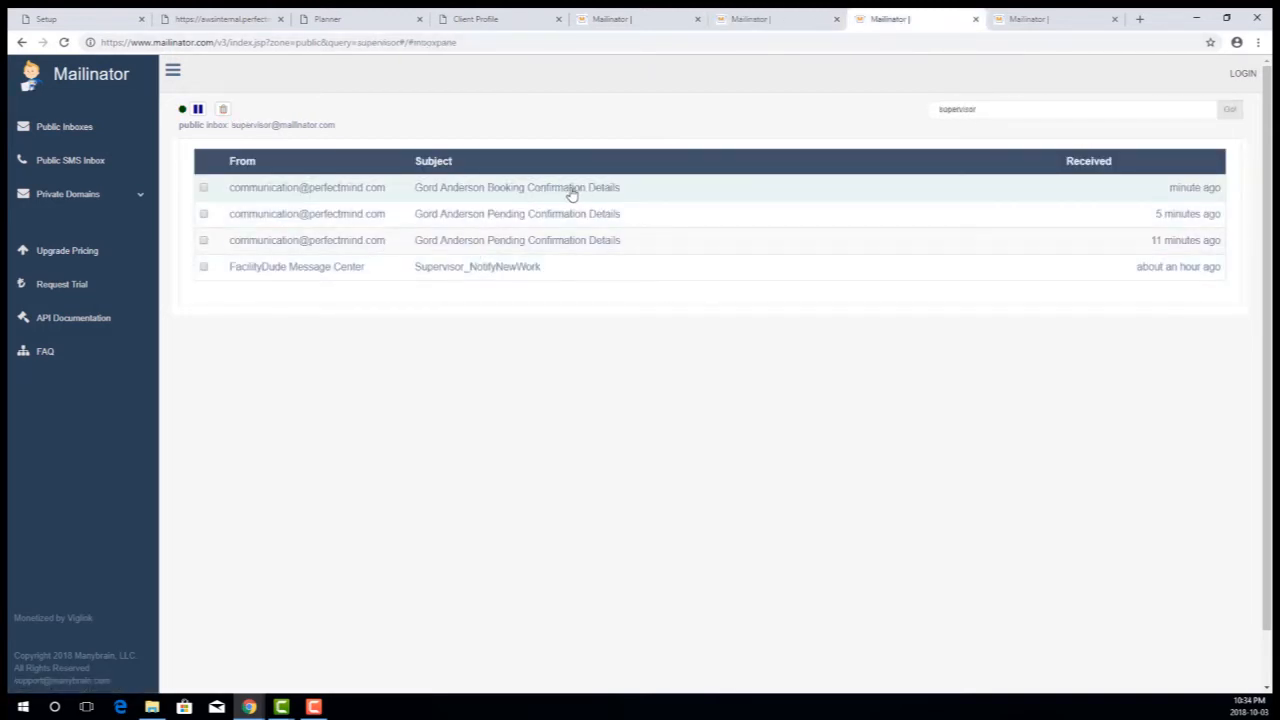
{"action": "left_click", "coordinate": [505, 193]}
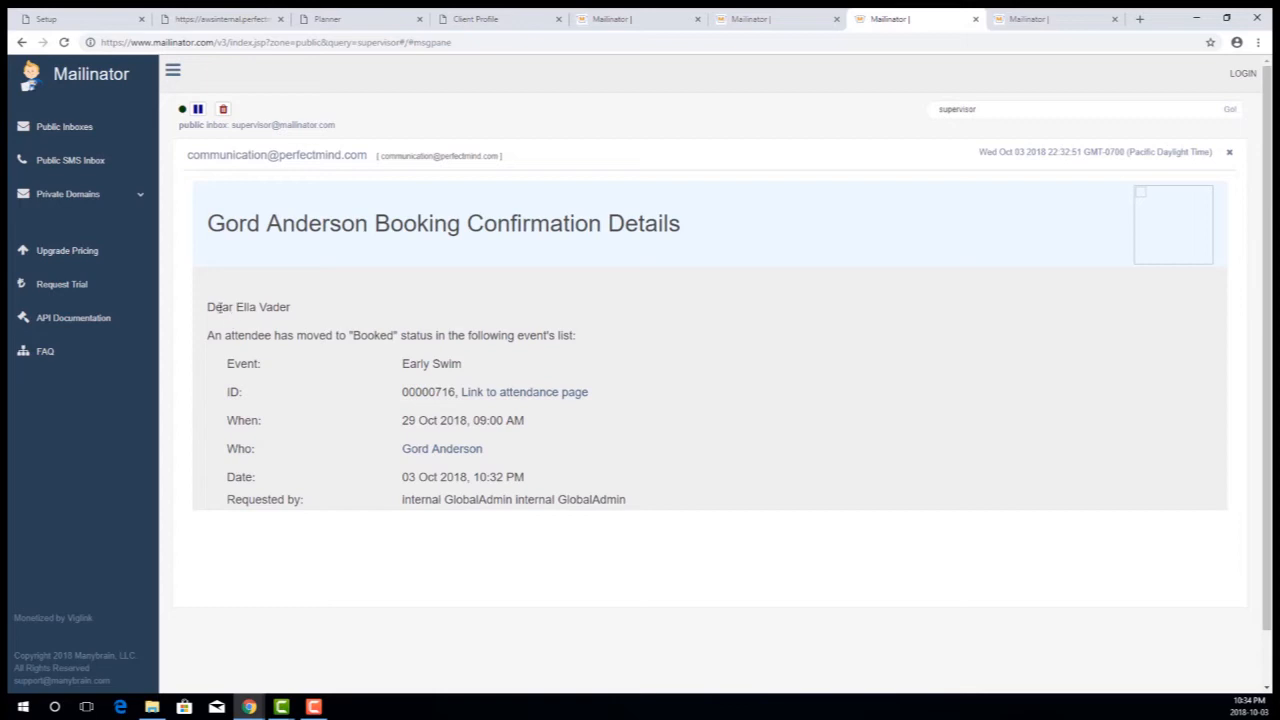
{"action": "left_click_drag", "start_coordinate": [216, 307], "coordinate": [291, 307]}
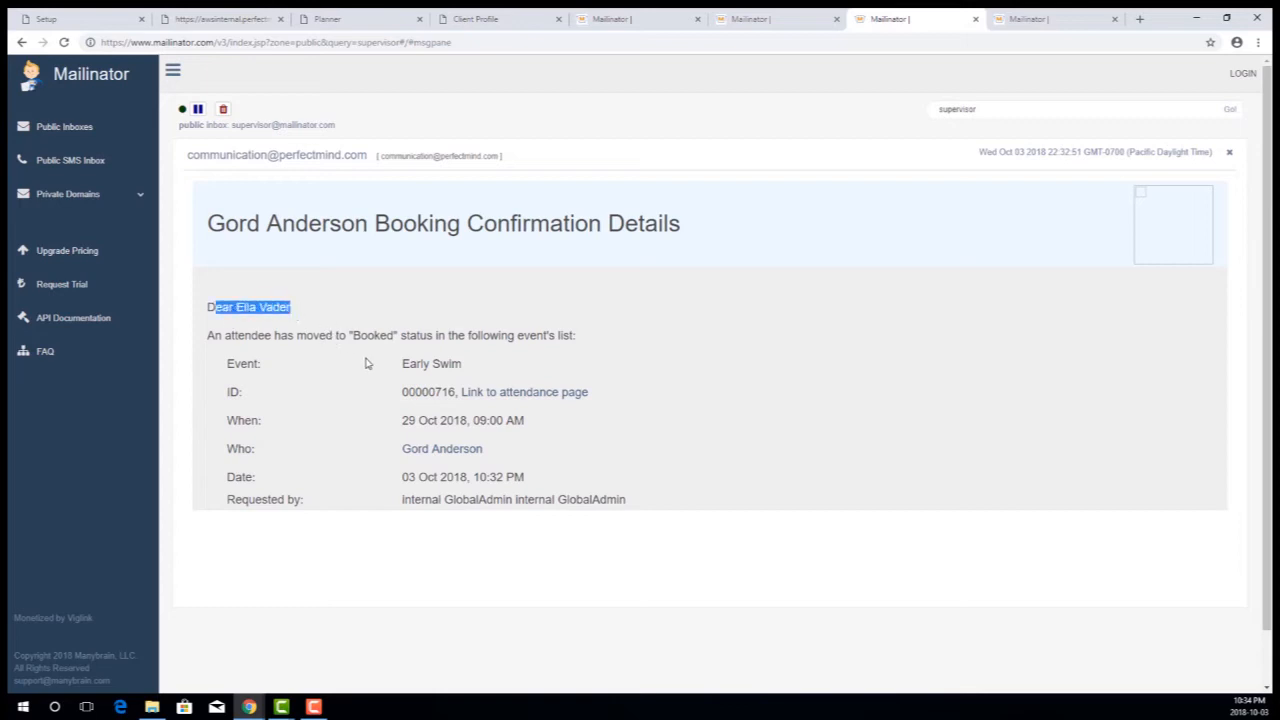
{"action": "left_click_drag", "start_coordinate": [350, 335], "coordinate": [395, 333]}
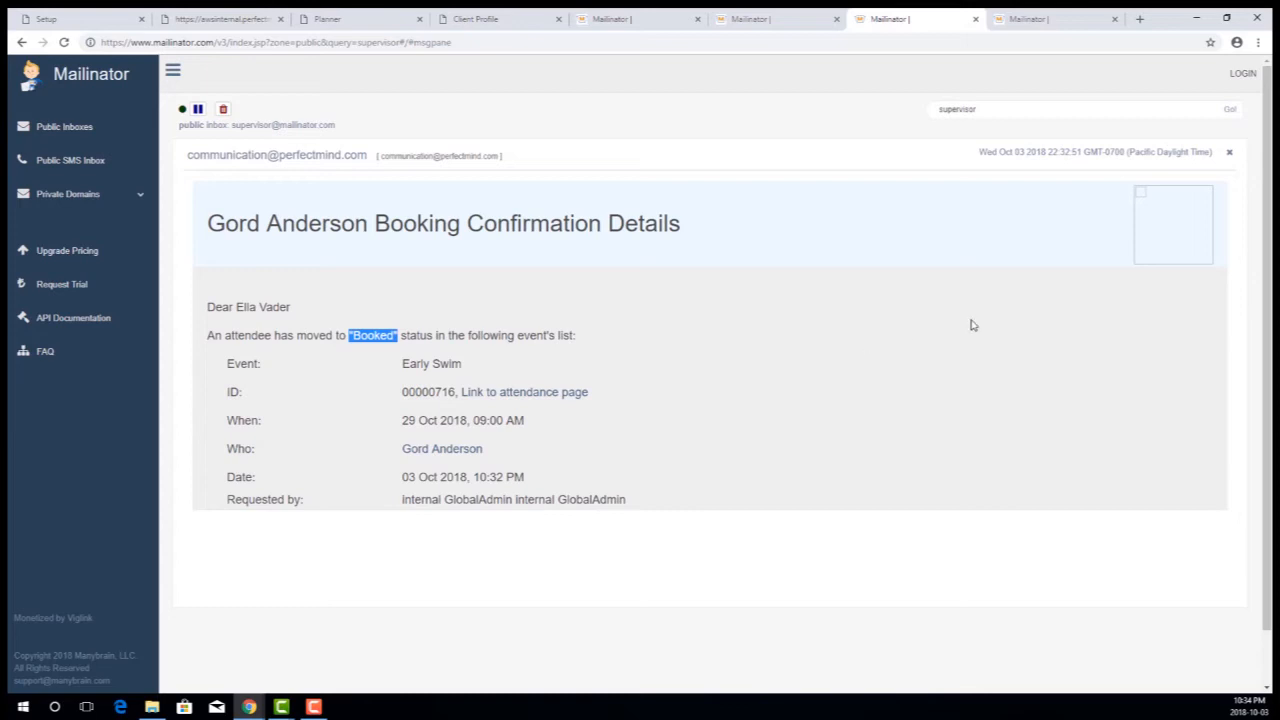
- Refresh the client's own inbox, open the Booking Confirmation Details email, and highlight its closing message and the "custom clone" part of its heading
{"action": "left_click", "coordinate": [1028, 19]}
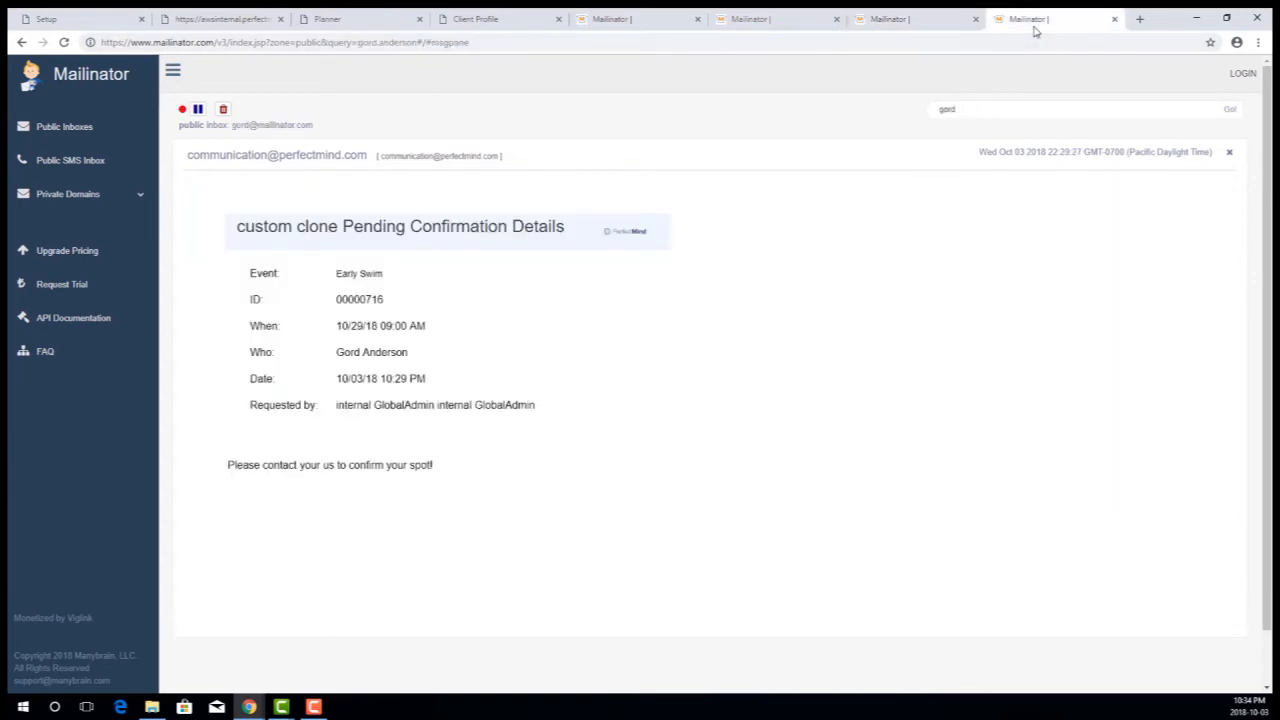
{"action": "left_click", "coordinate": [1229, 111]}
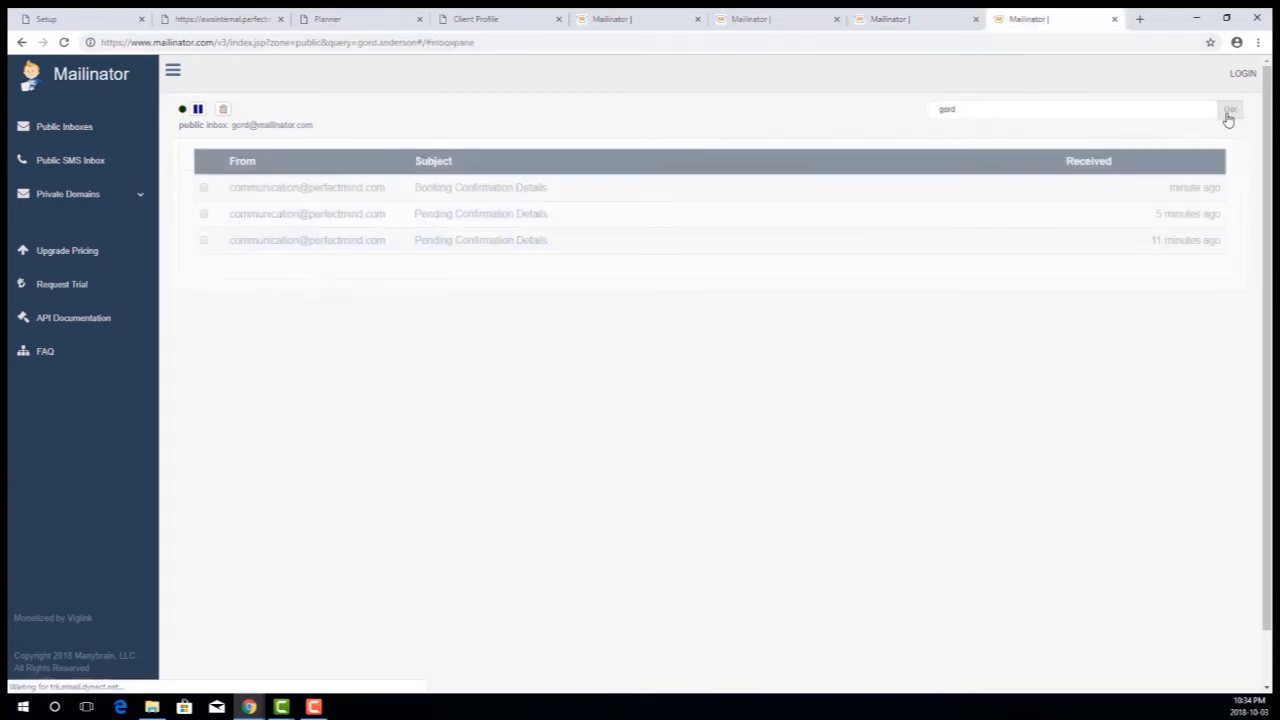
{"action": "left_click", "coordinate": [466, 189]}
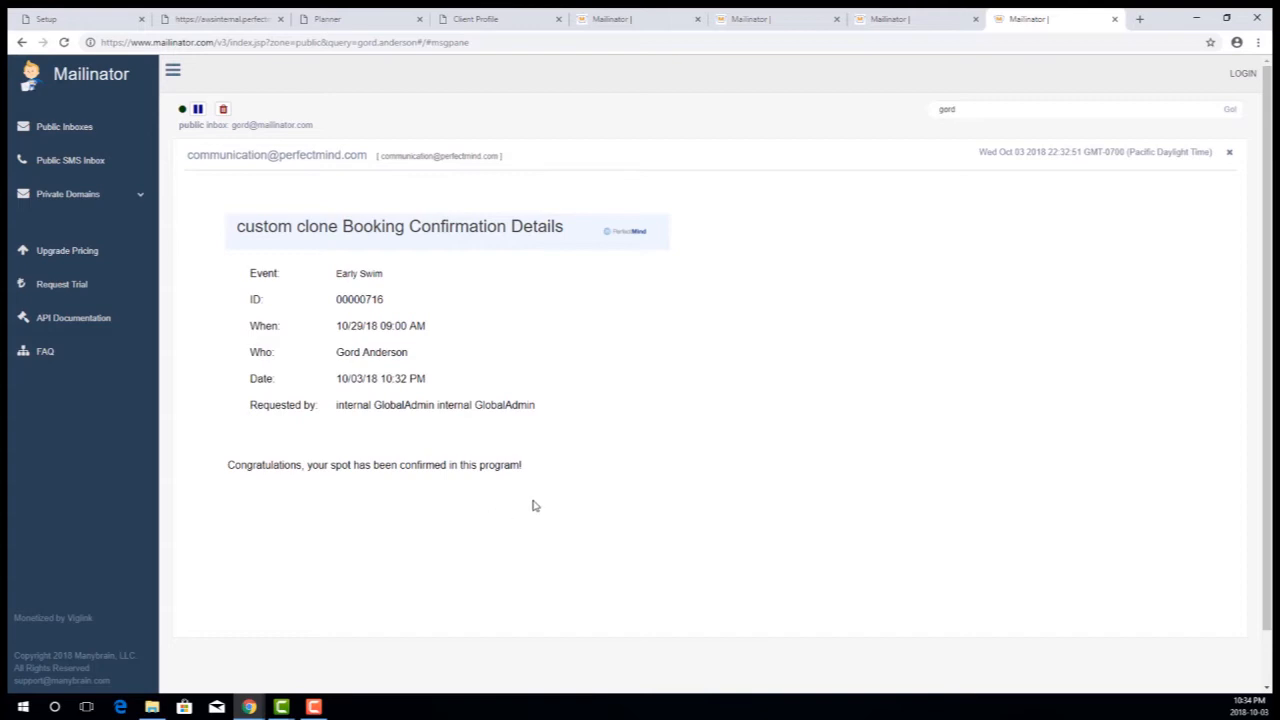
{"action": "left_click_drag", "start_coordinate": [528, 468], "coordinate": [228, 467]}
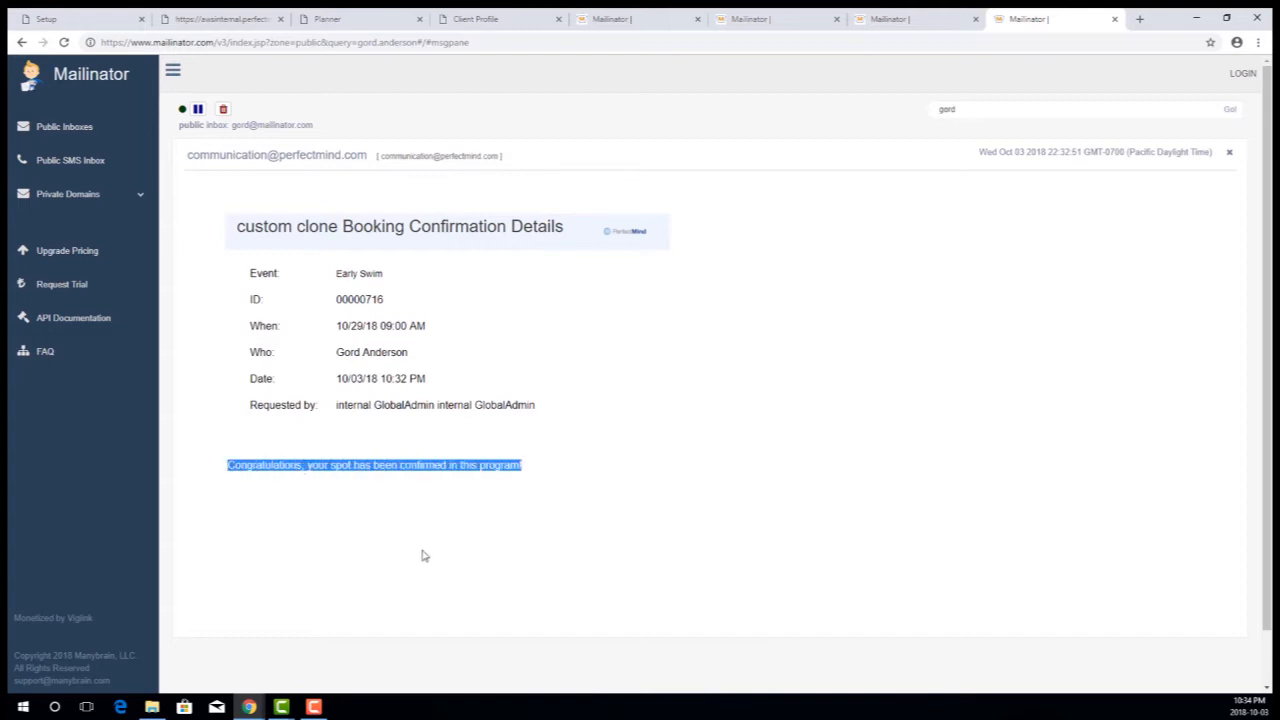
{"action": "left_click", "coordinate": [230, 468]}
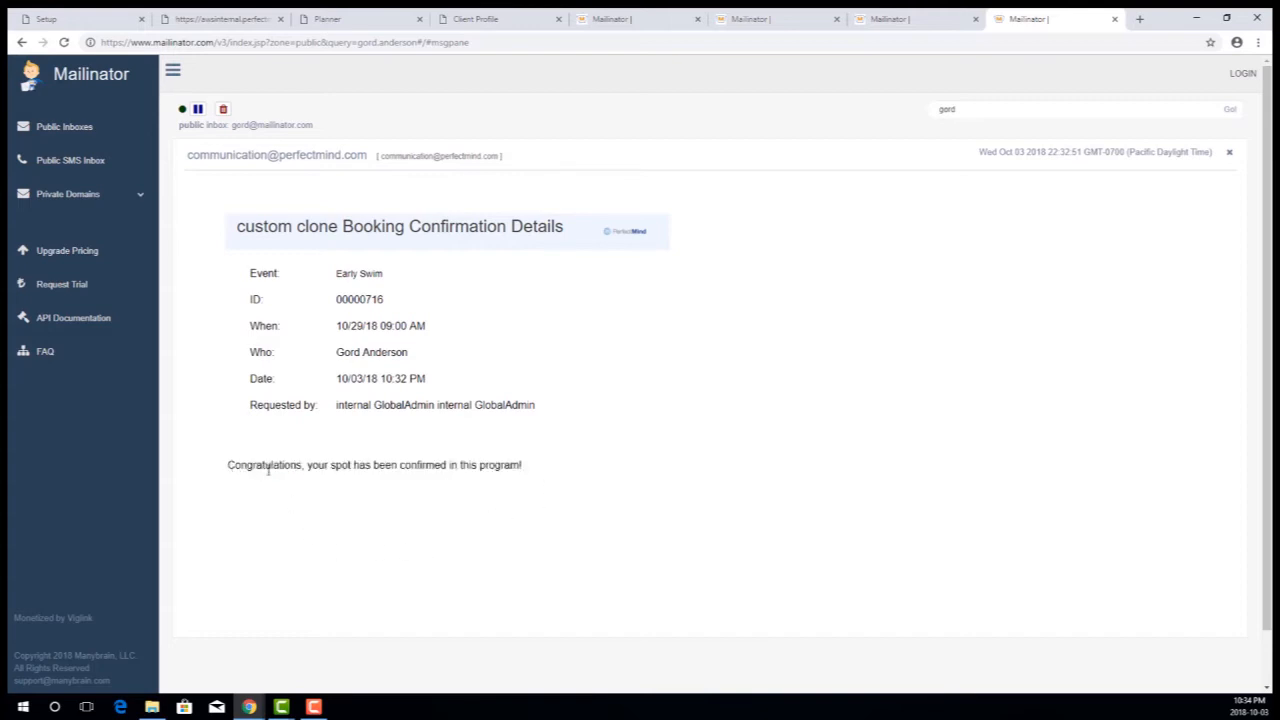
{"action": "left_click_drag", "start_coordinate": [228, 467], "coordinate": [528, 468]}
{"action": "left_click", "coordinate": [570, 503]}
{"action": "mouse_move", "coordinate": [338, 226]}
{"action": "left_mouse_down"}
{"action": "mouse_move", "coordinate": [236, 229]}
{"action": "mouse_move", "coordinate": [281, 242]}
{"action": "left_mouse_up"}
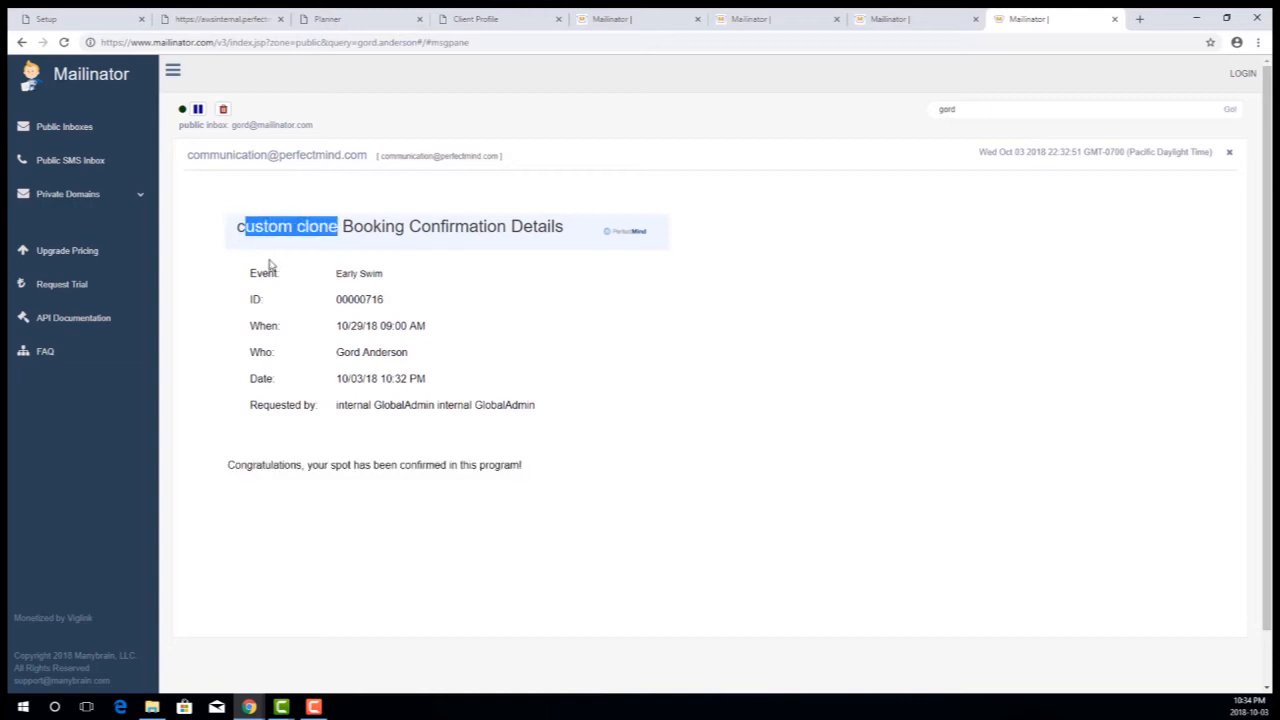
{"action": "left_click", "coordinate": [1162, 253]}
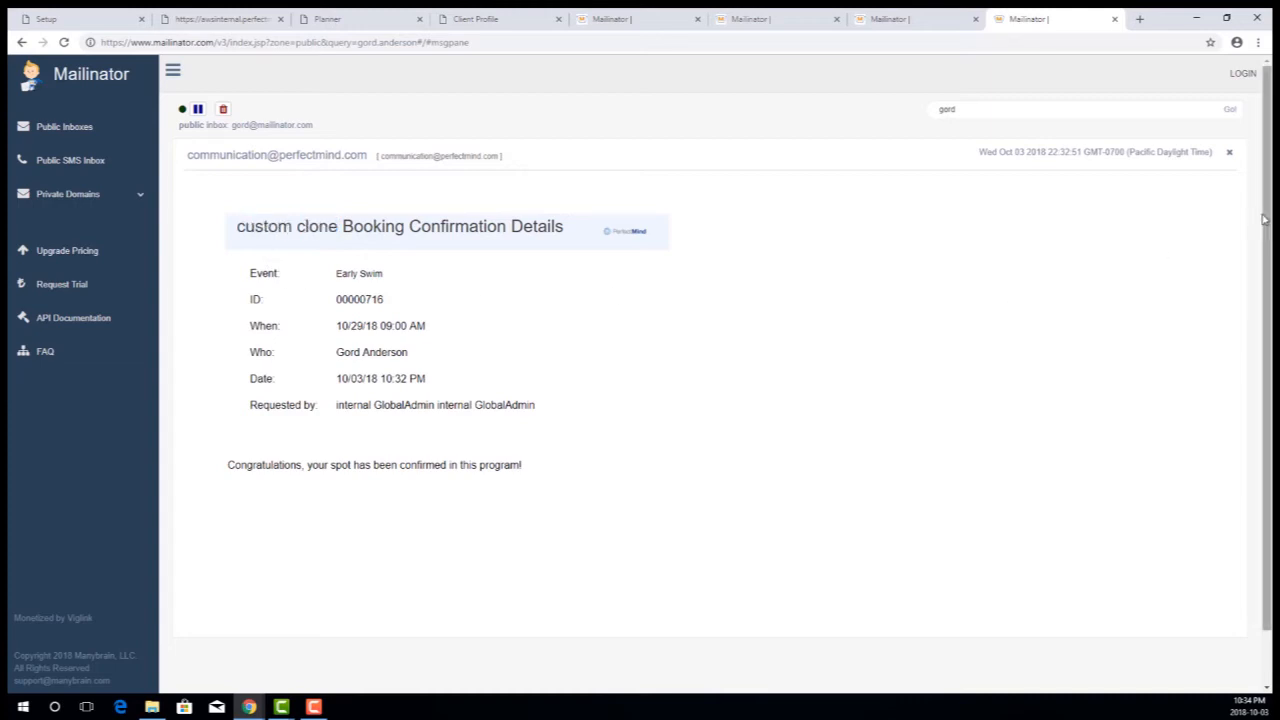
- Return to the client's inbox list and open the more recent Pending Confirmation Details email
{"action": "left_click", "coordinate": [1230, 112]}
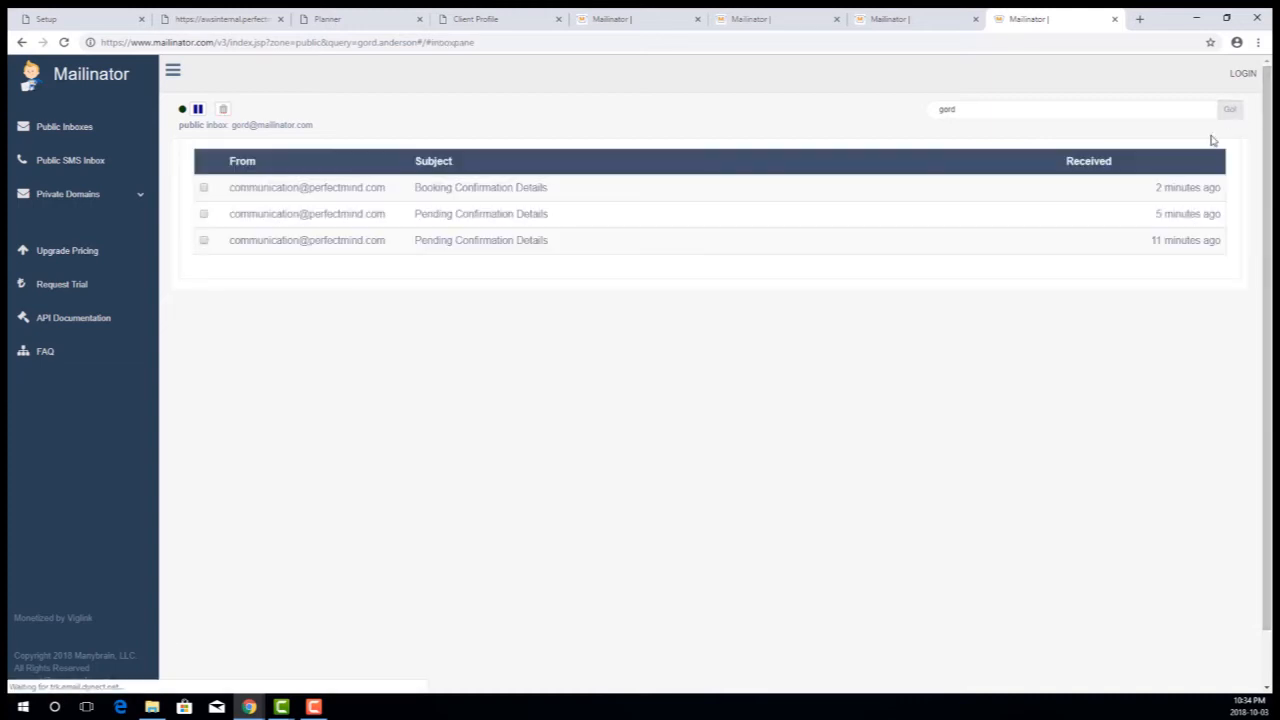
{"action": "left_click", "coordinate": [520, 218]}
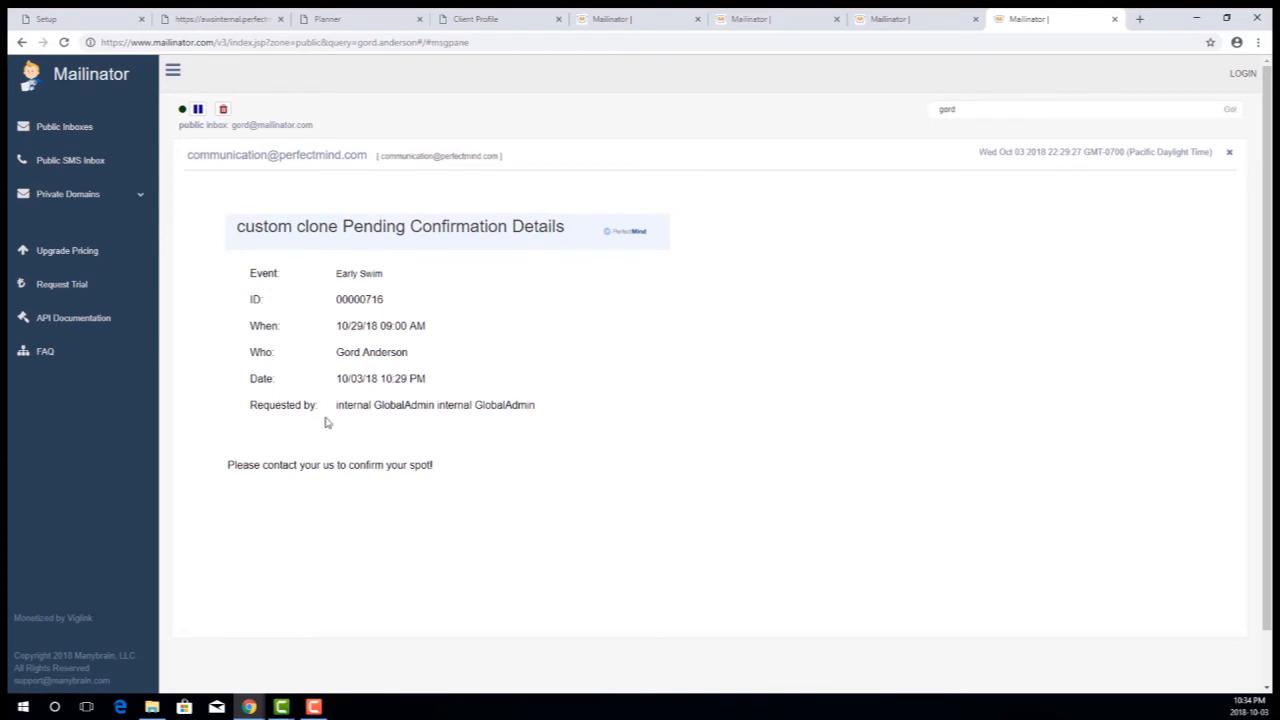